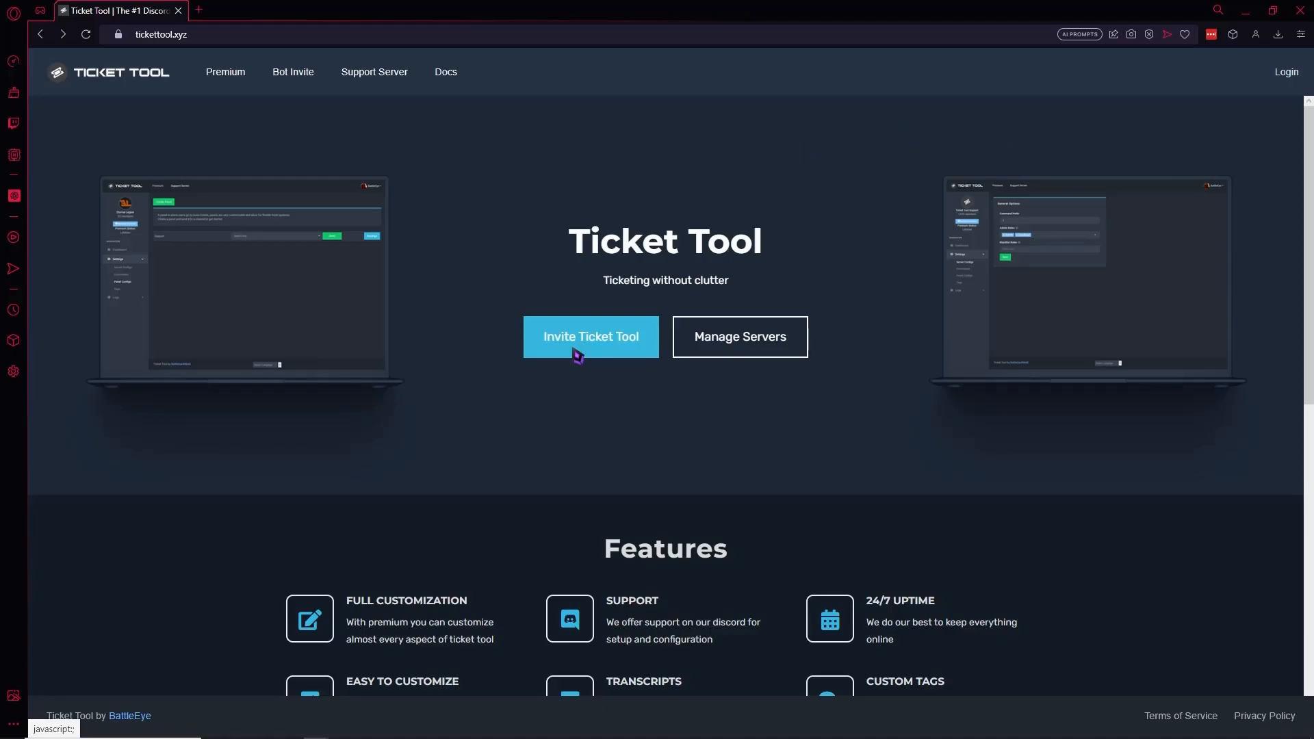
Invite the Ticket Tool bot to the TICKET TUTORIAL server and authorize its requested permissions.
left_click(578, 354)
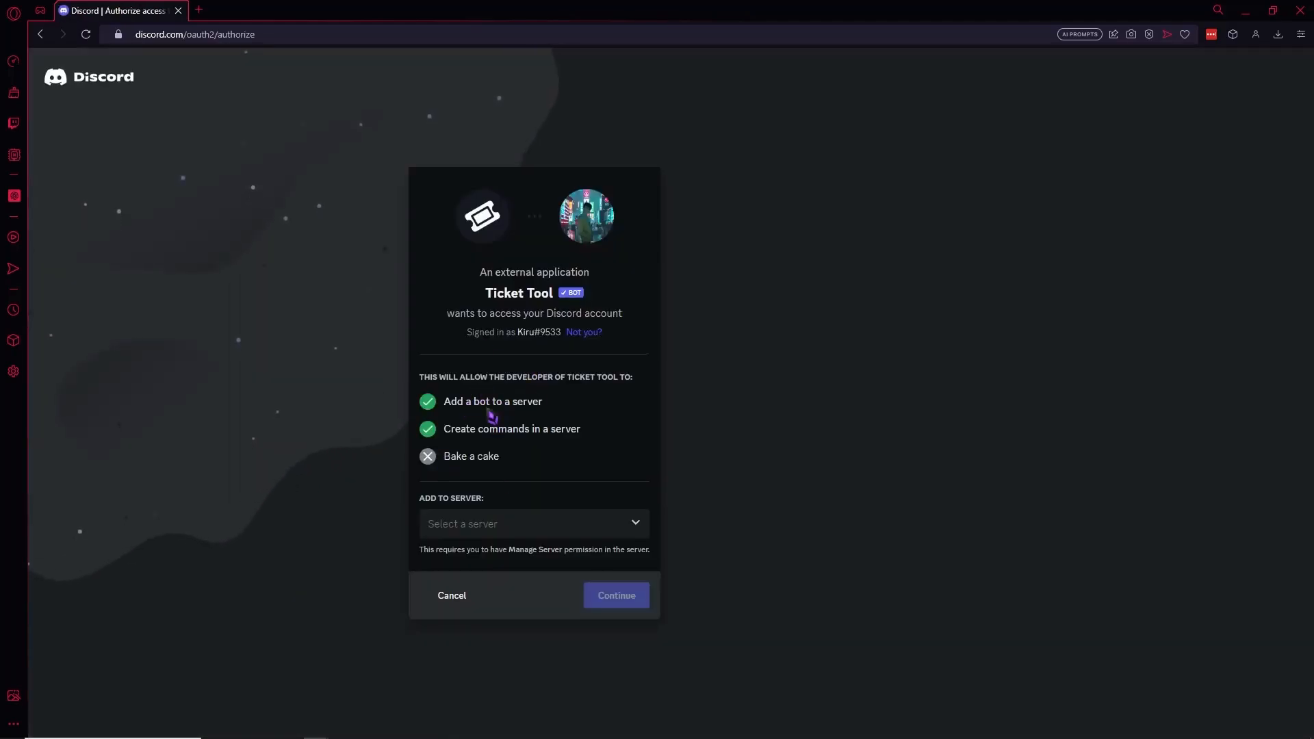
left_click(481, 534)
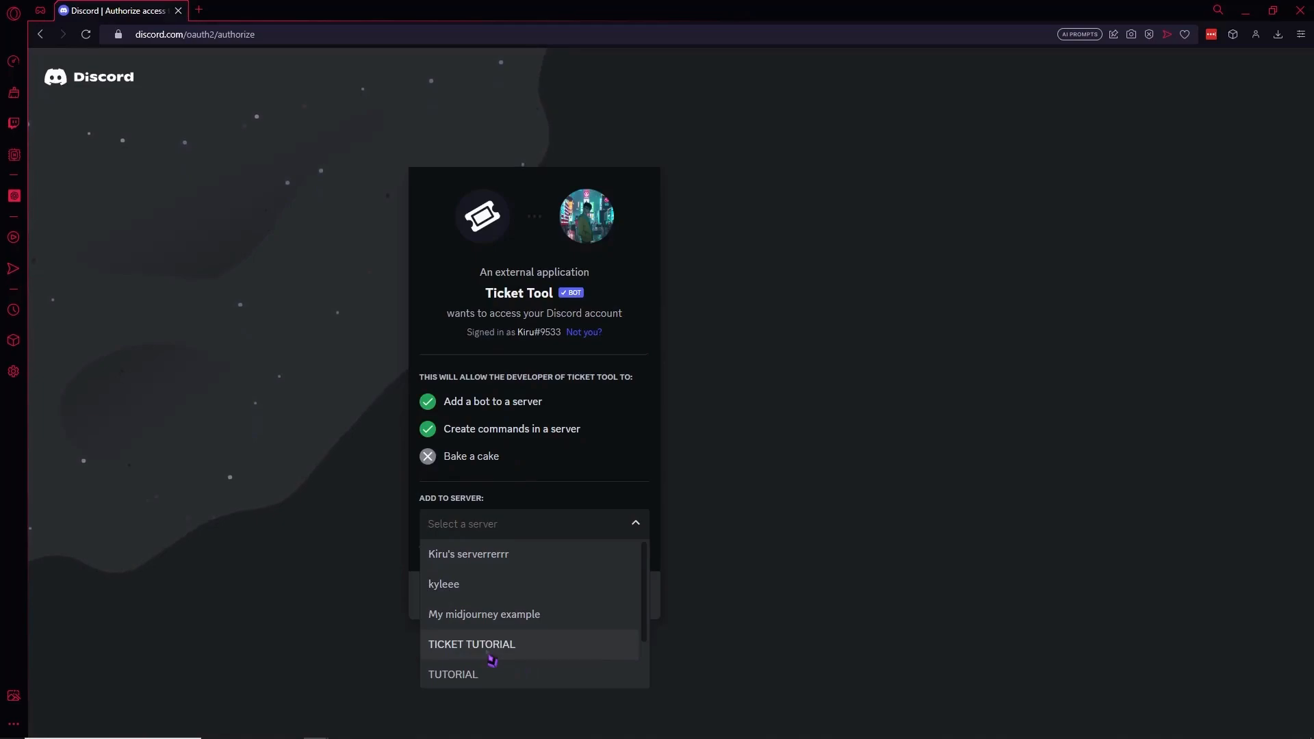
left_click(492, 646)
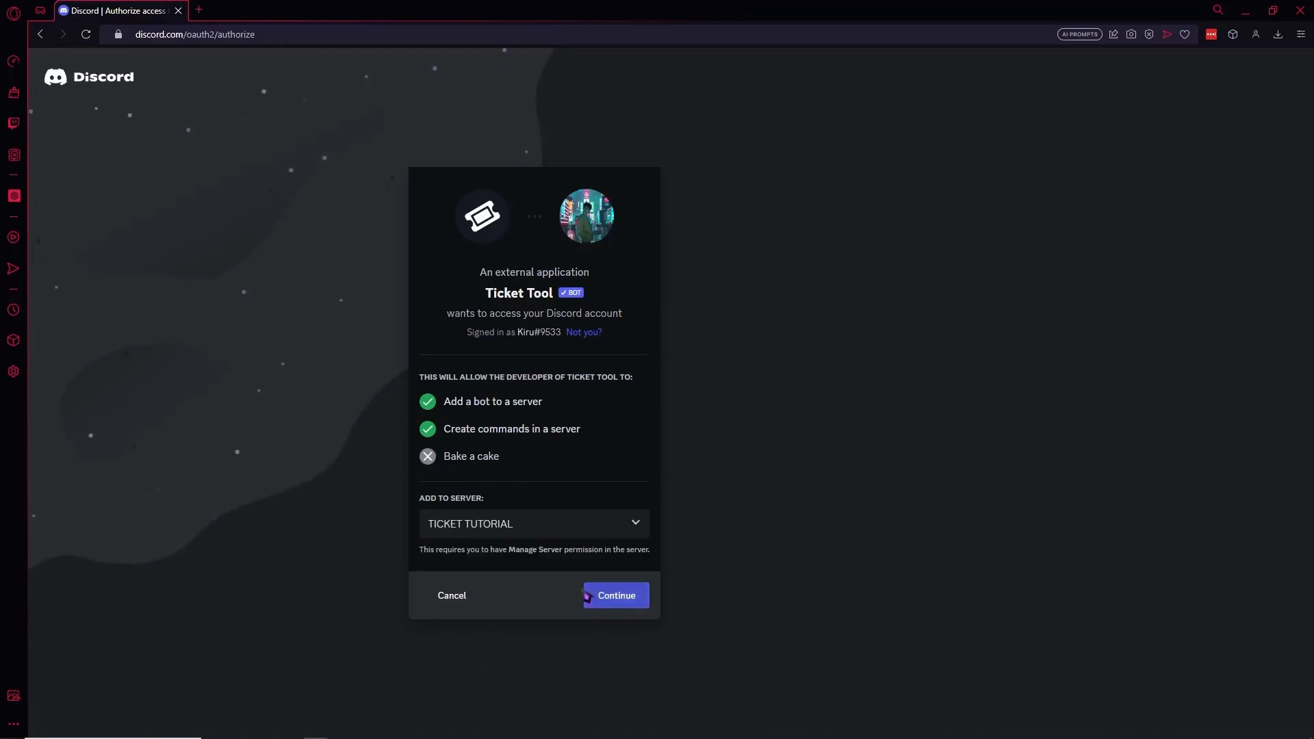
left_click(605, 597)
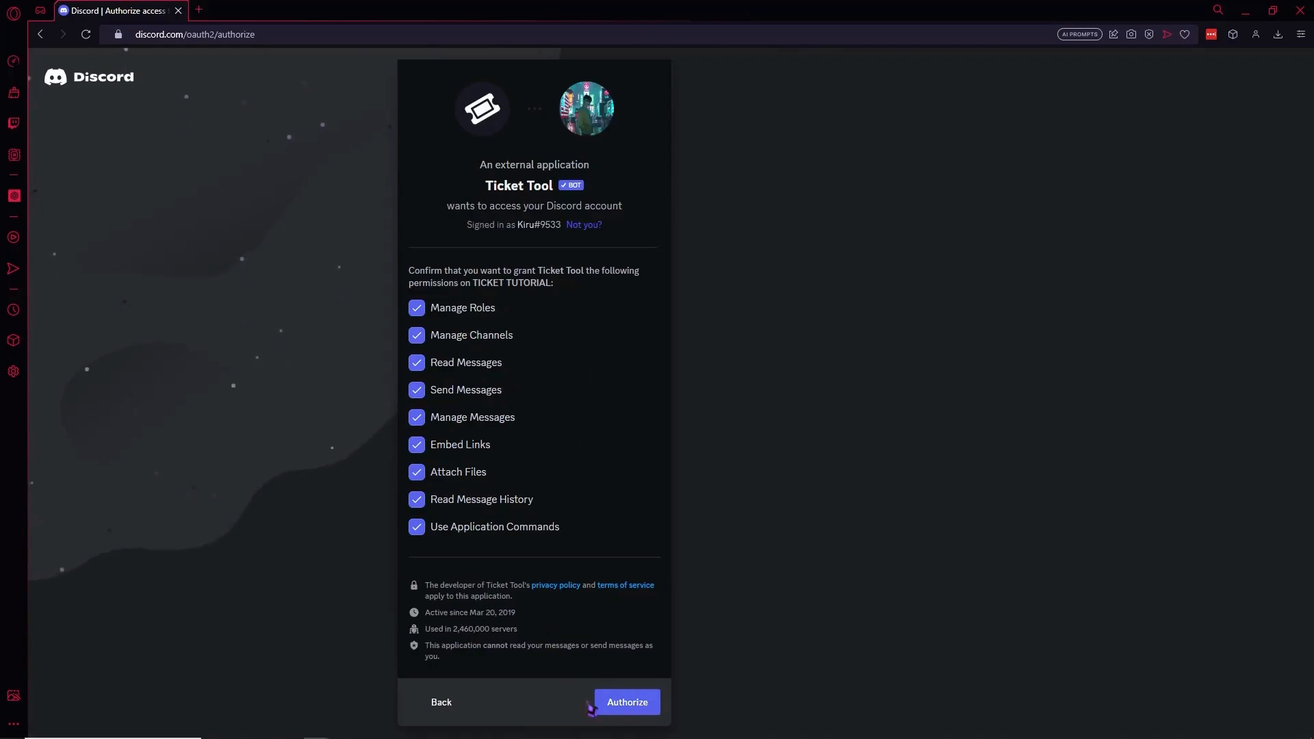
left_click(645, 708)
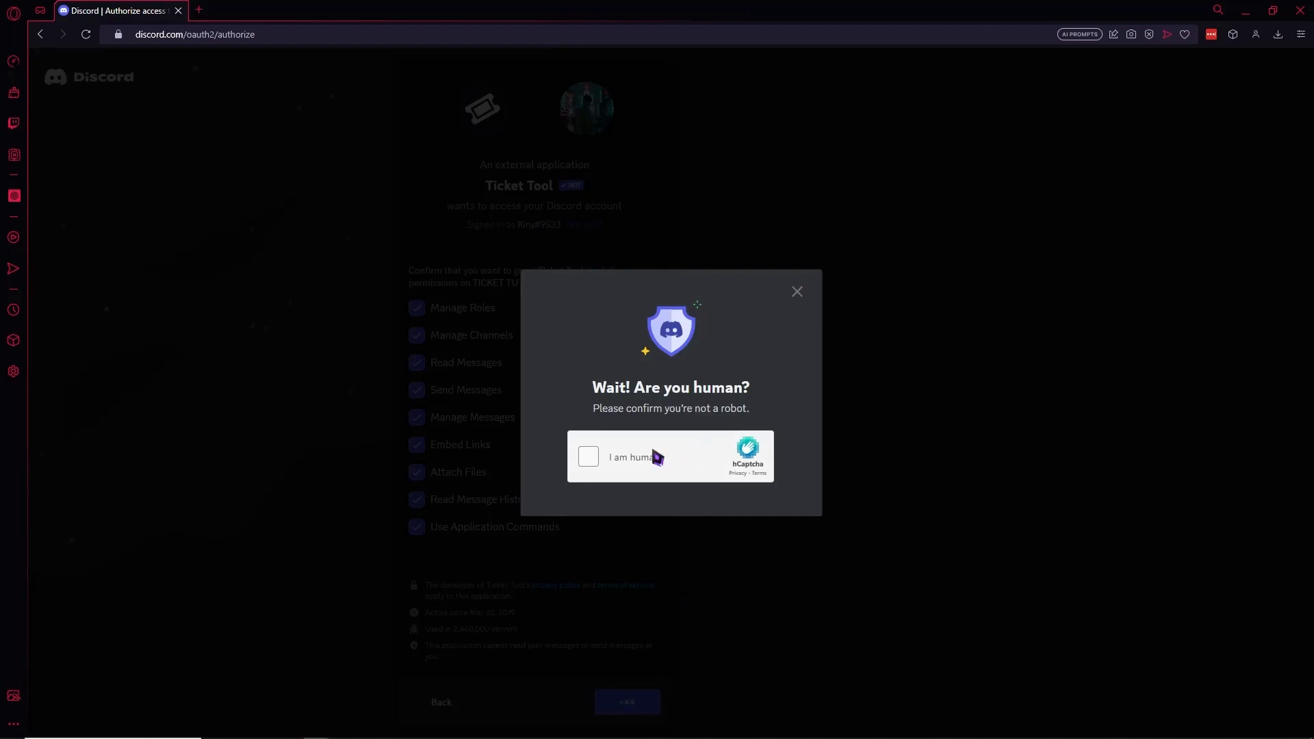
Complete the human verification by selecting and verifying all five chicken images.
left_click(591, 459)
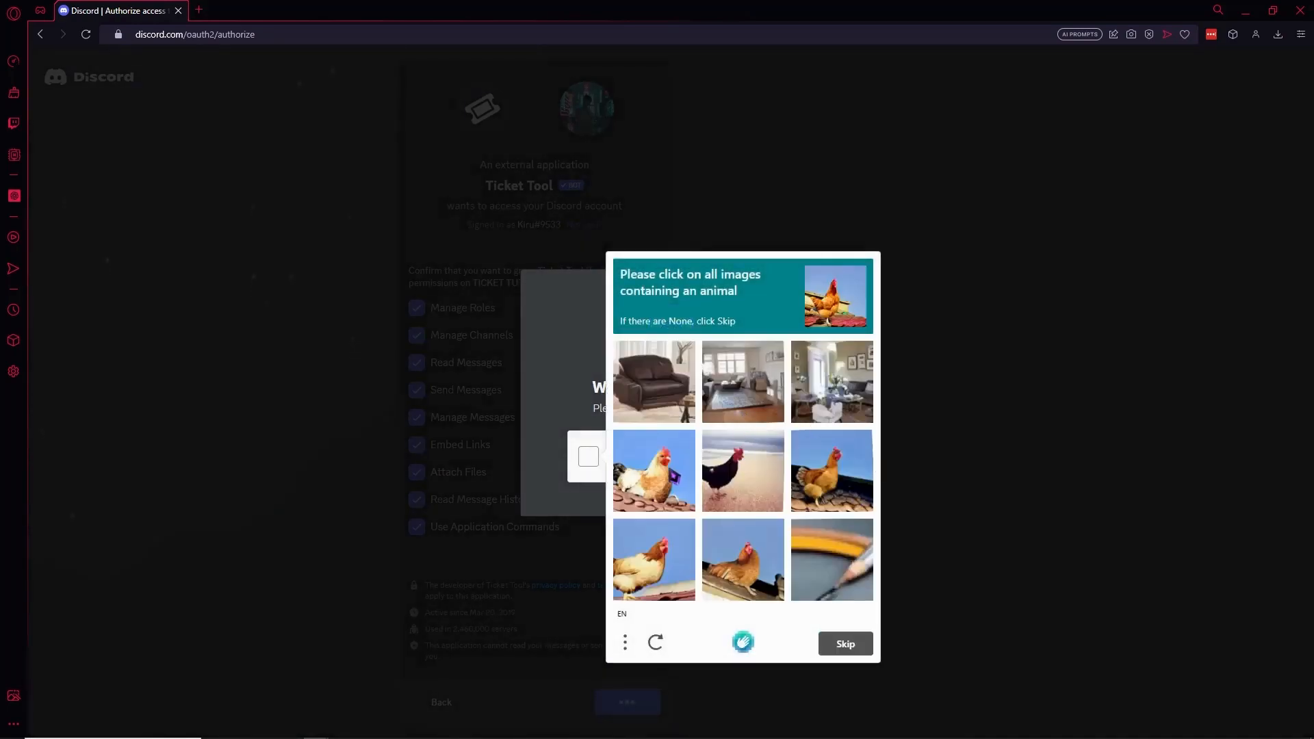
left_click(675, 472)
left_click(725, 474)
left_click(828, 477)
left_click(690, 541)
left_click(720, 544)
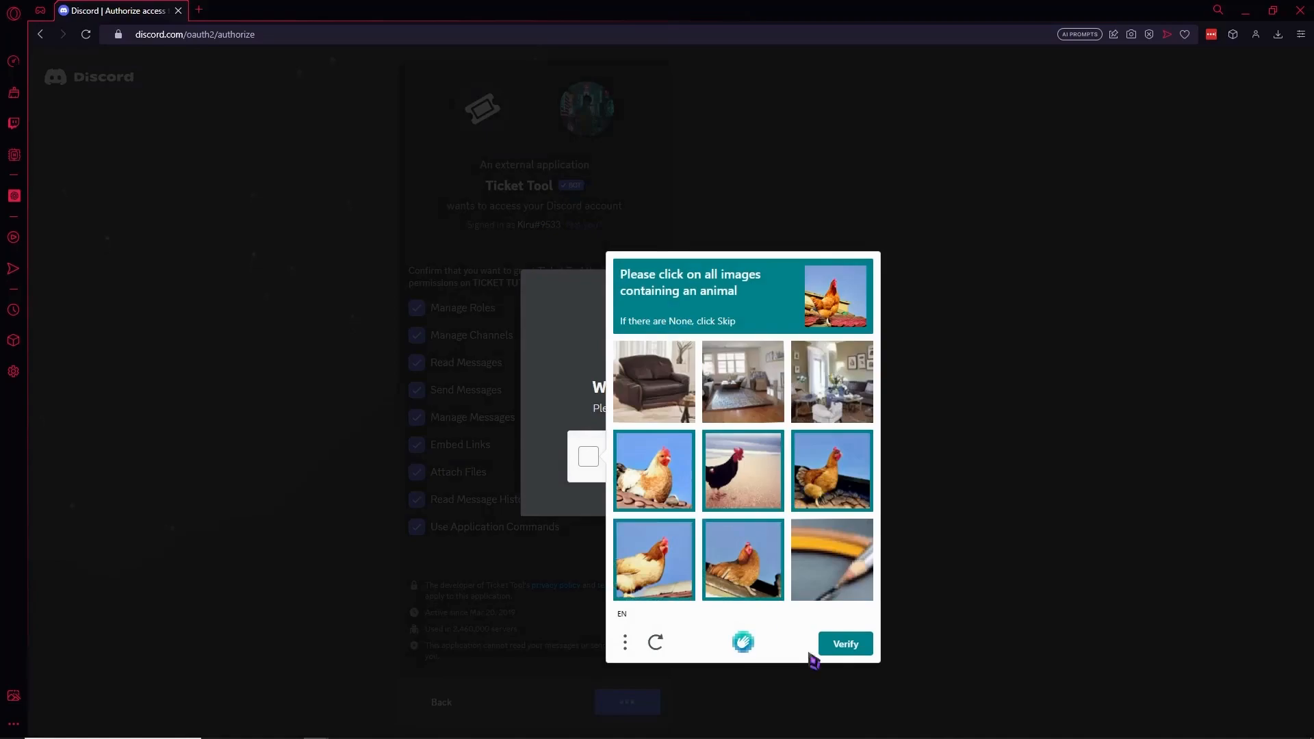
left_click(837, 645)
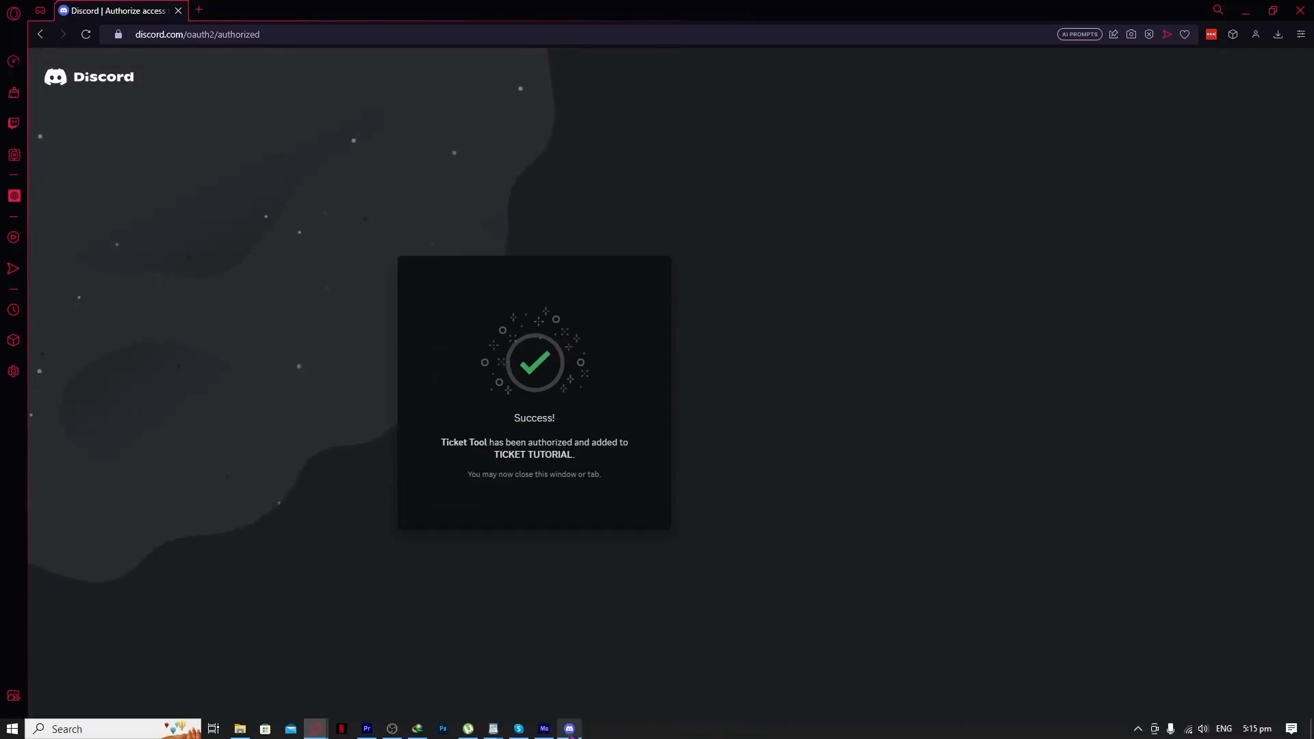
Switch to the Discord desktop app and open the Roles settings of the TICKET TUTORIAL server.
left_click(570, 731)
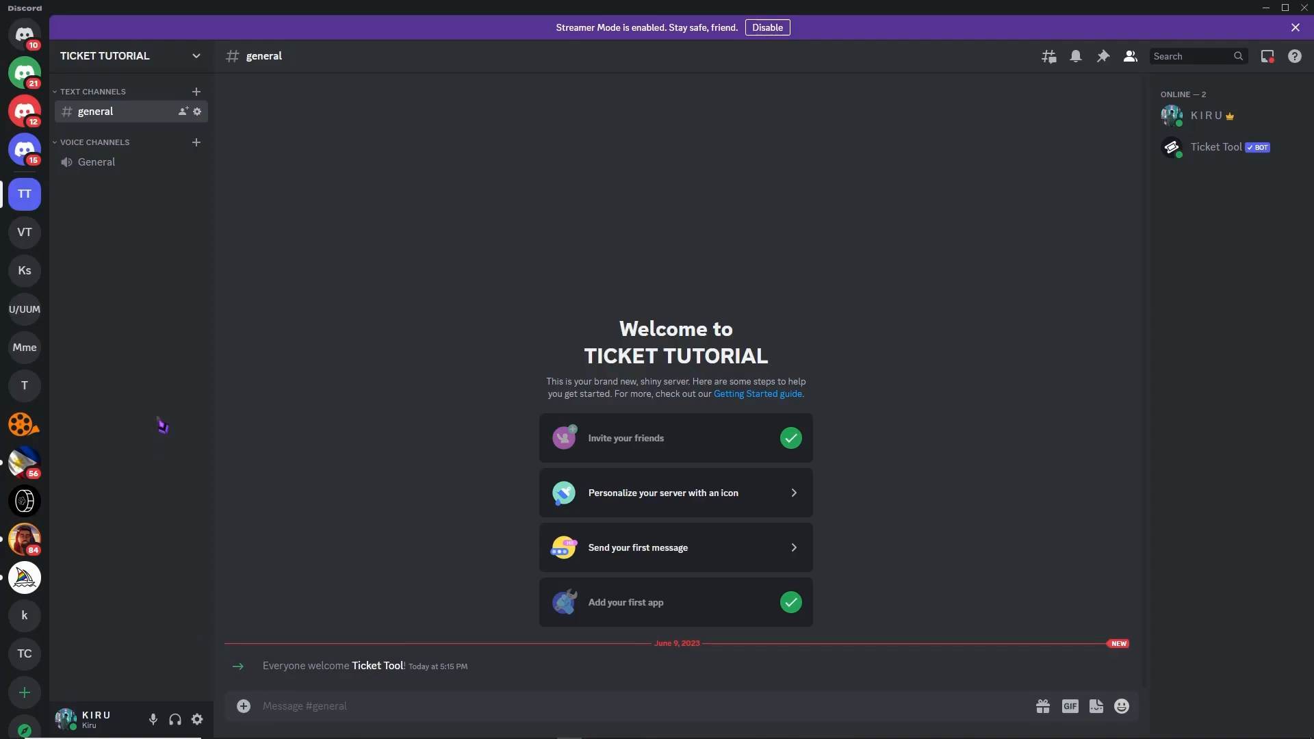
left_click(134, 62)
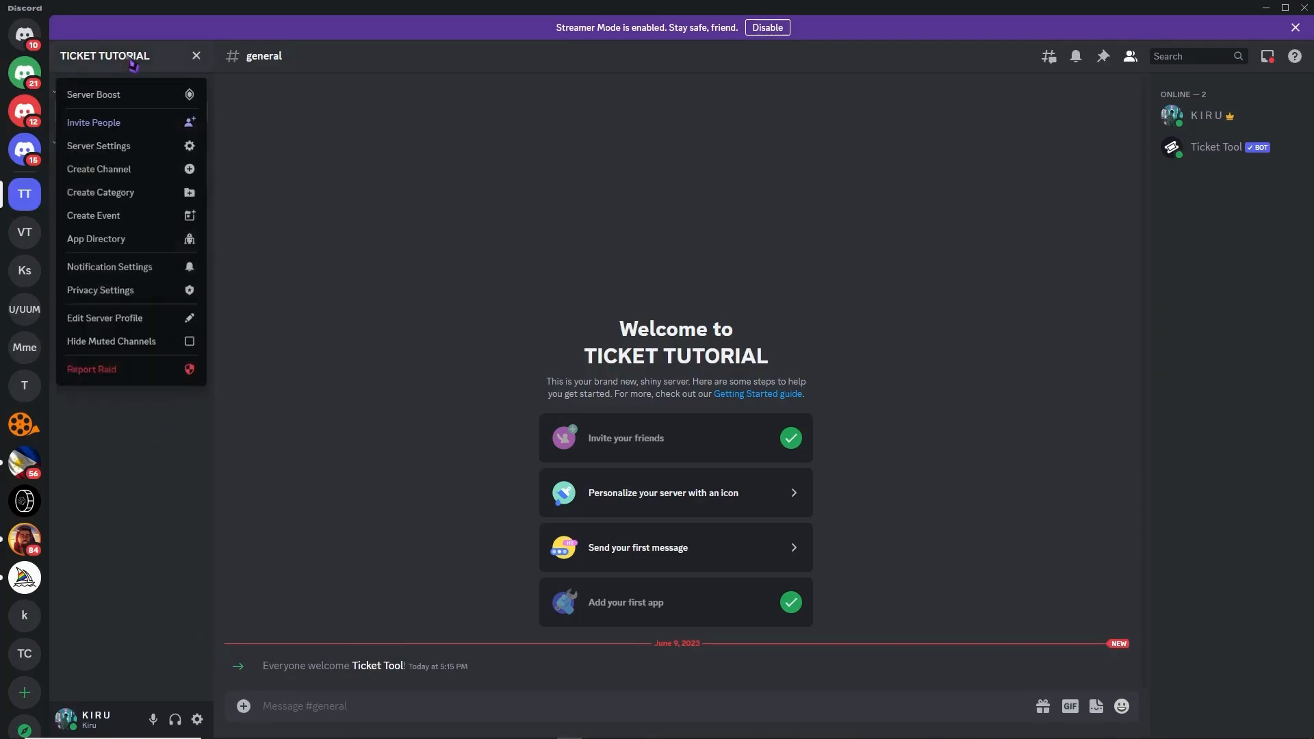
left_click(112, 152)
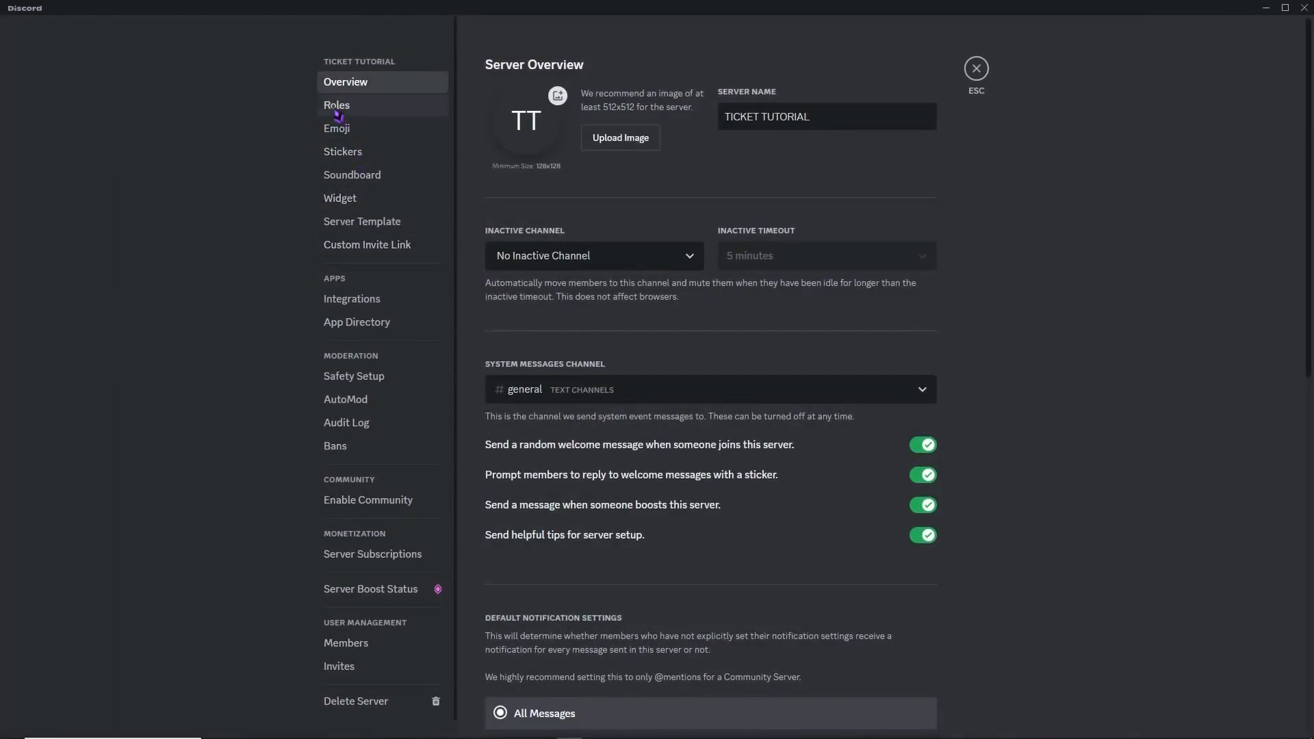
left_click(339, 113)
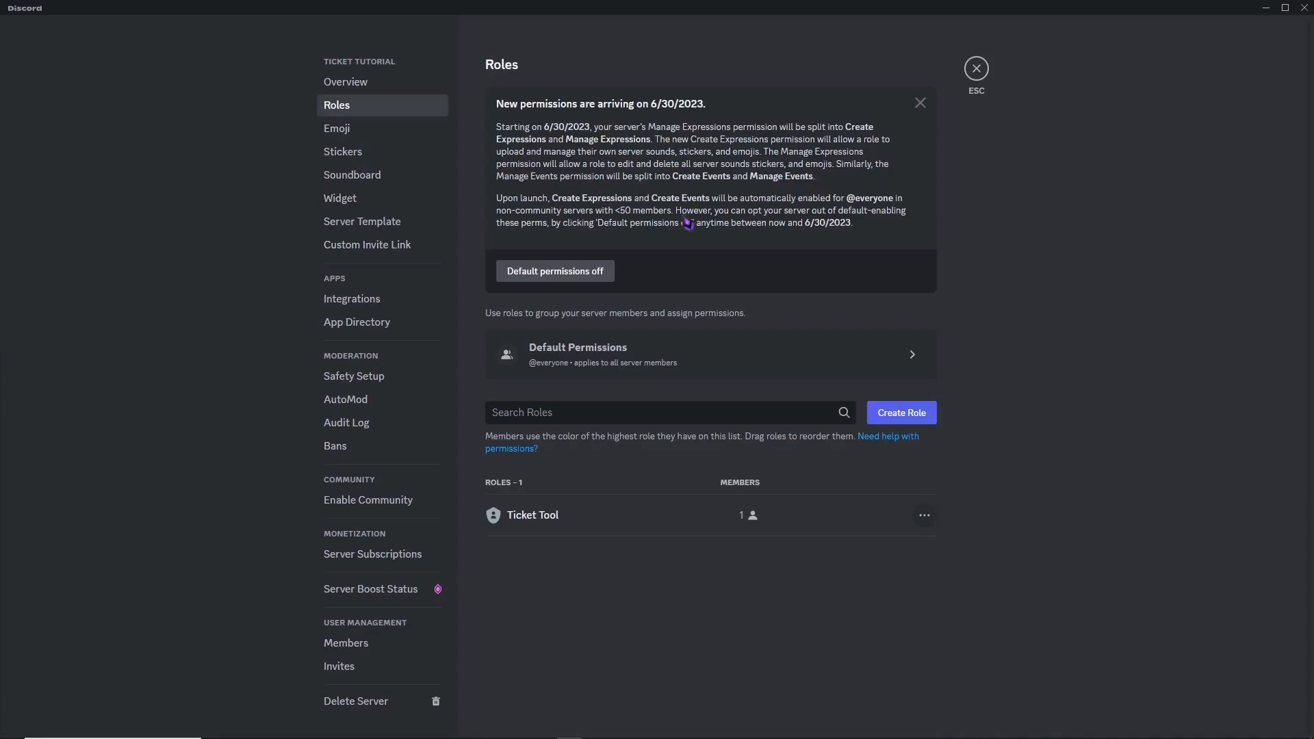
Create a new role named HELPER with the bright yellow role color and save it.
left_click(915, 421)
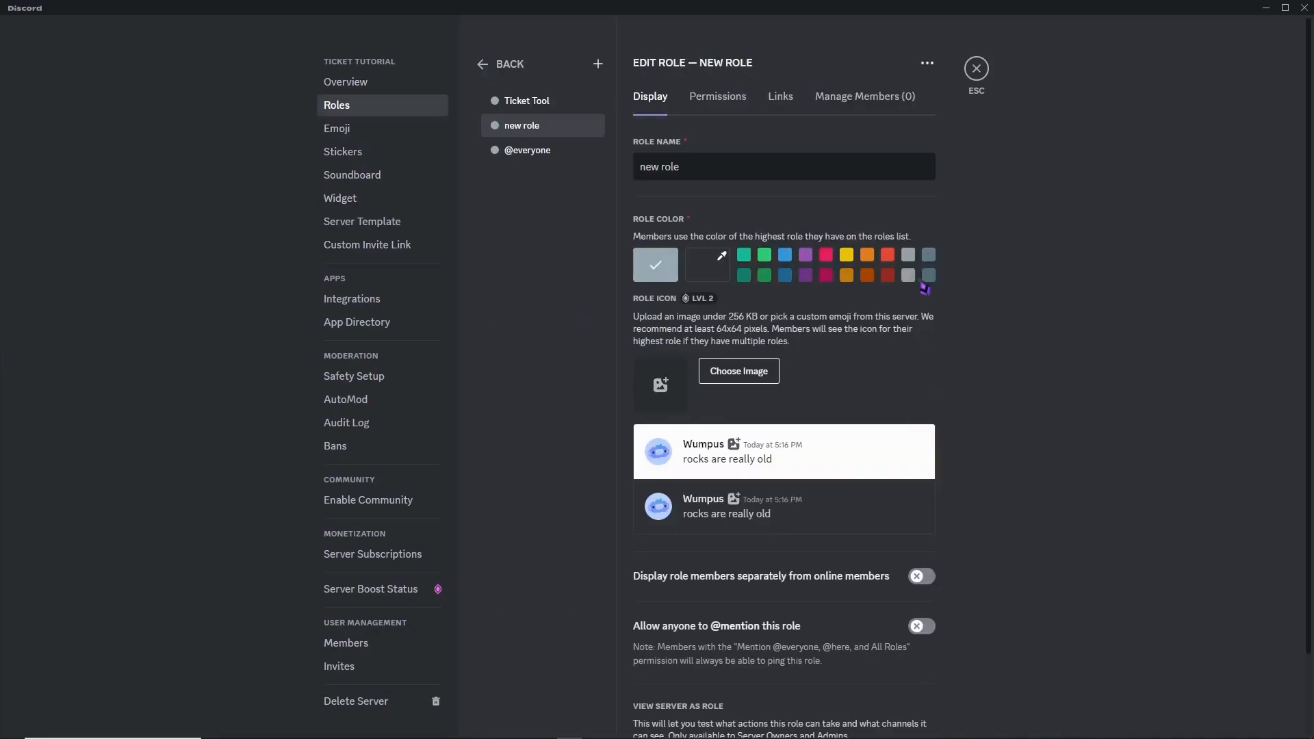
left_click_drag(716, 175, 624, 172)
type("h")
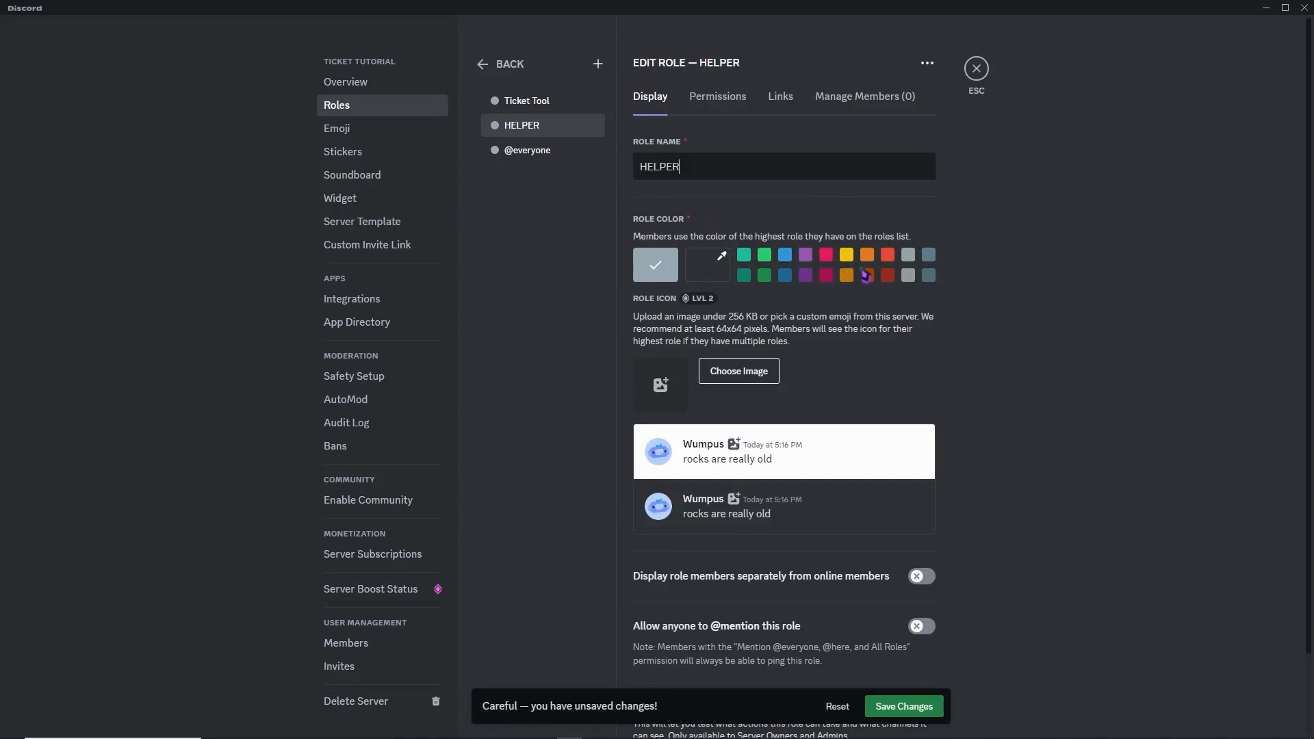
left_click(849, 258)
scroll(807, 534, "down", 2)
scroll(917, 616, "up", 2)
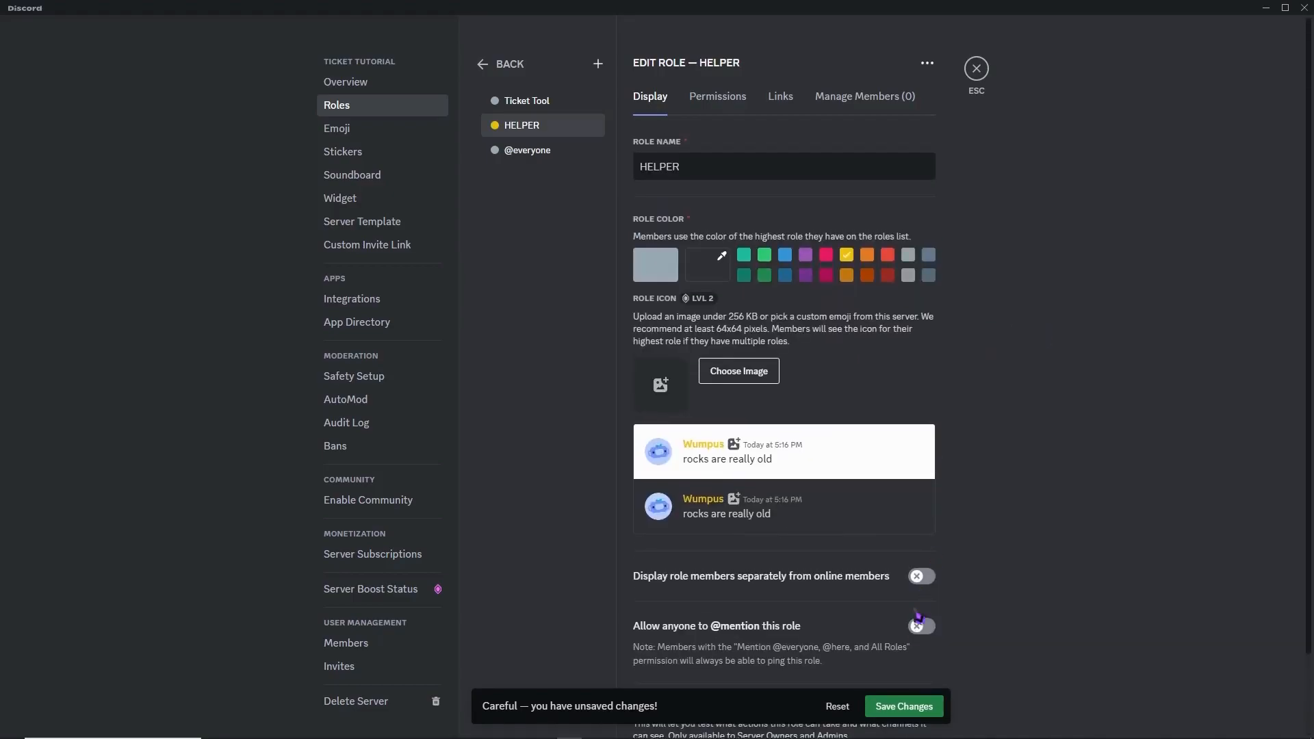
left_click(900, 712)
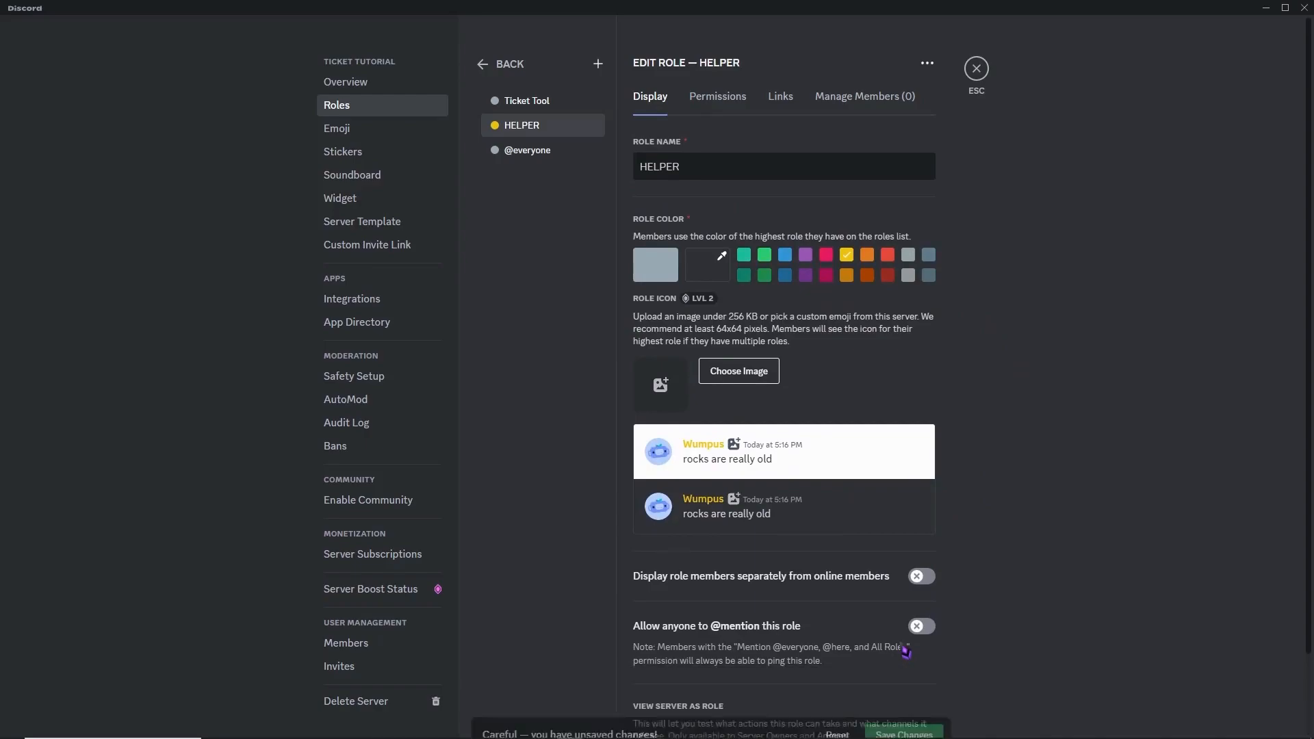
Move the HELPER role above the Ticket Tool role, save the order and leave the server settings.
mouse_move(532, 137)
left_mouse_down()
mouse_move(522, 106)
mouse_move(539, 129)
mouse_move(529, 139)
left_mouse_up()
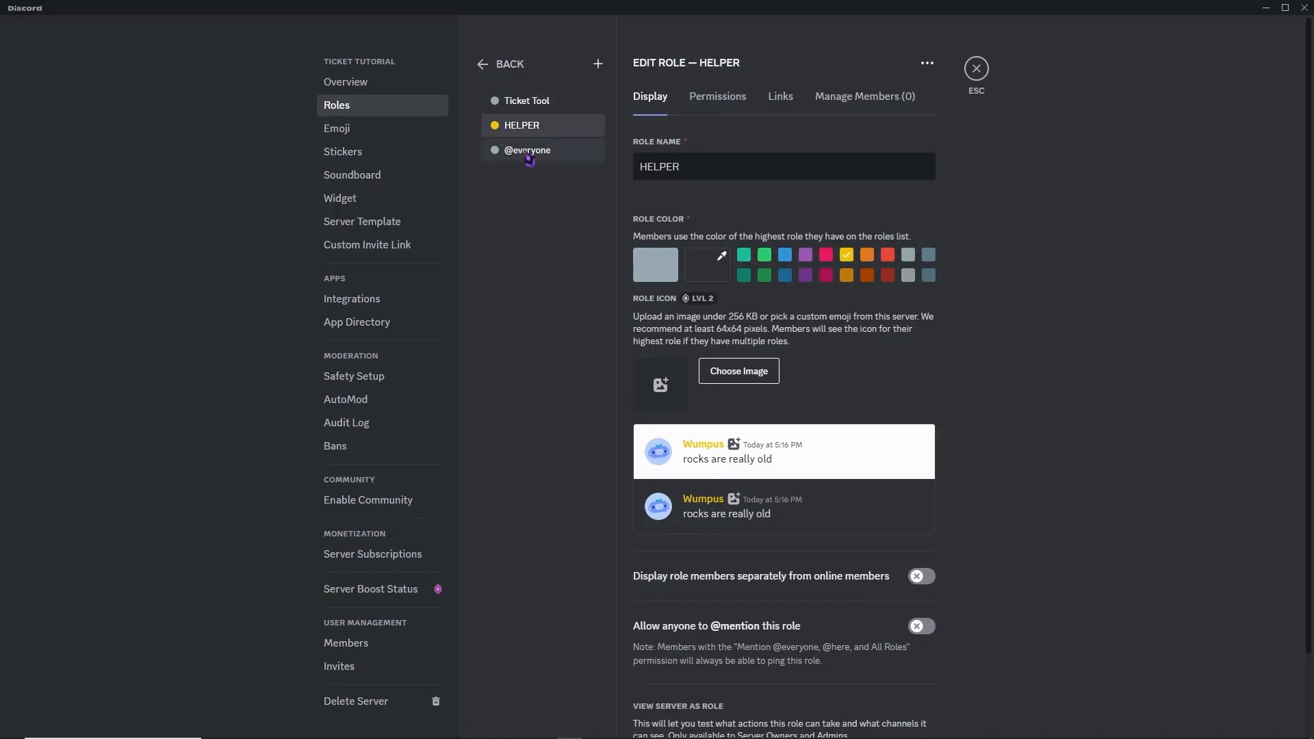
left_click_drag(515, 134, 528, 100)
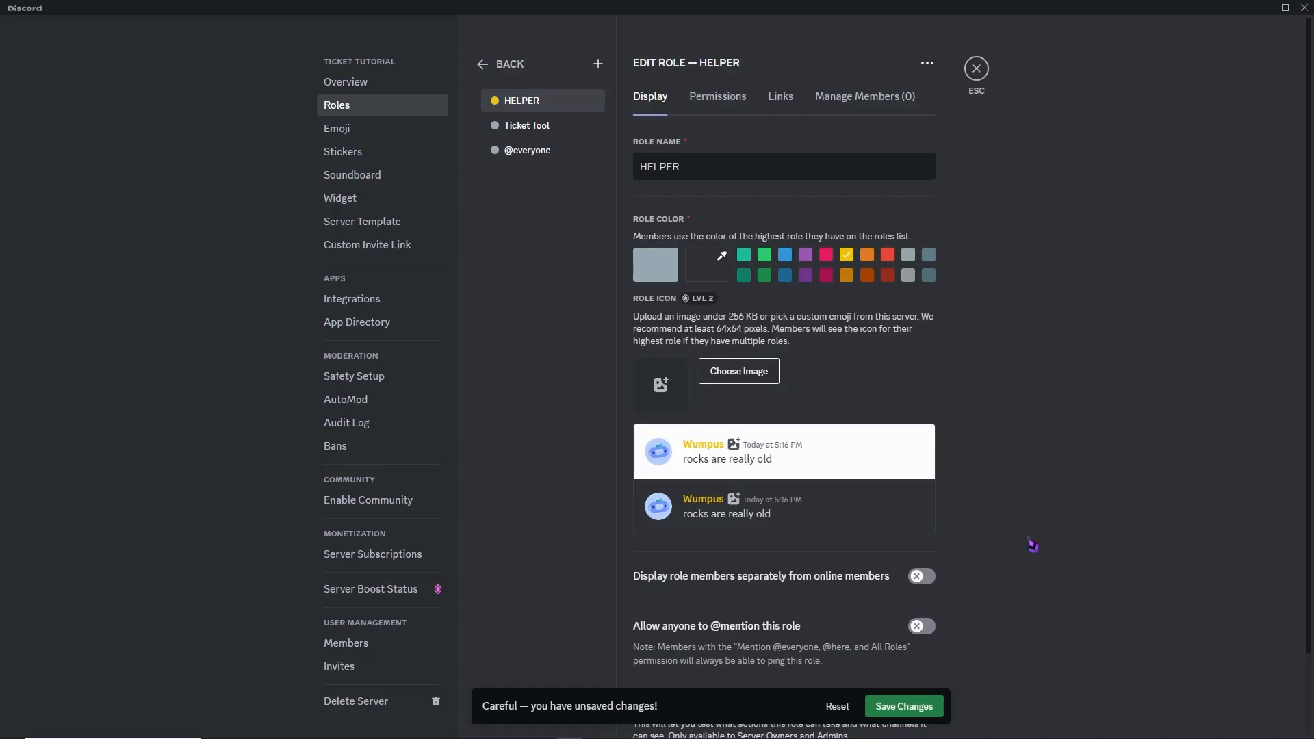
left_click(933, 716)
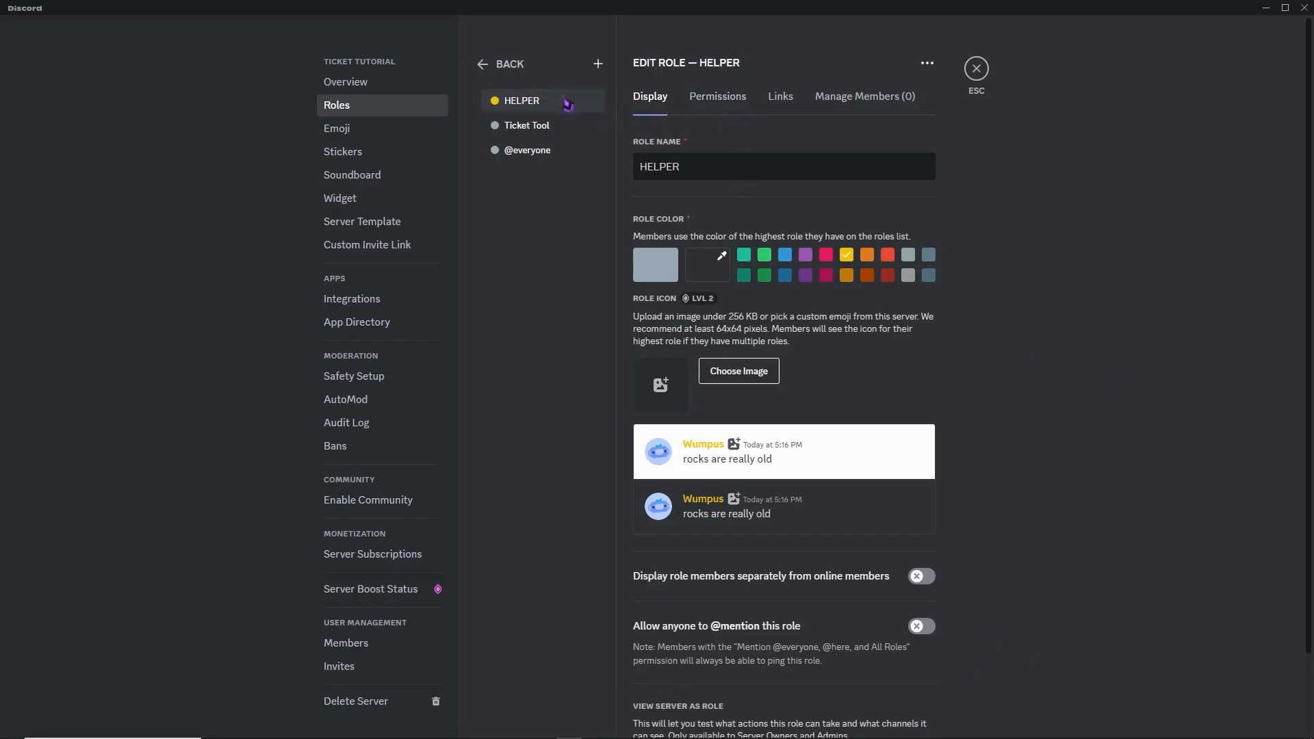
left_click(494, 70)
left_click(977, 68)
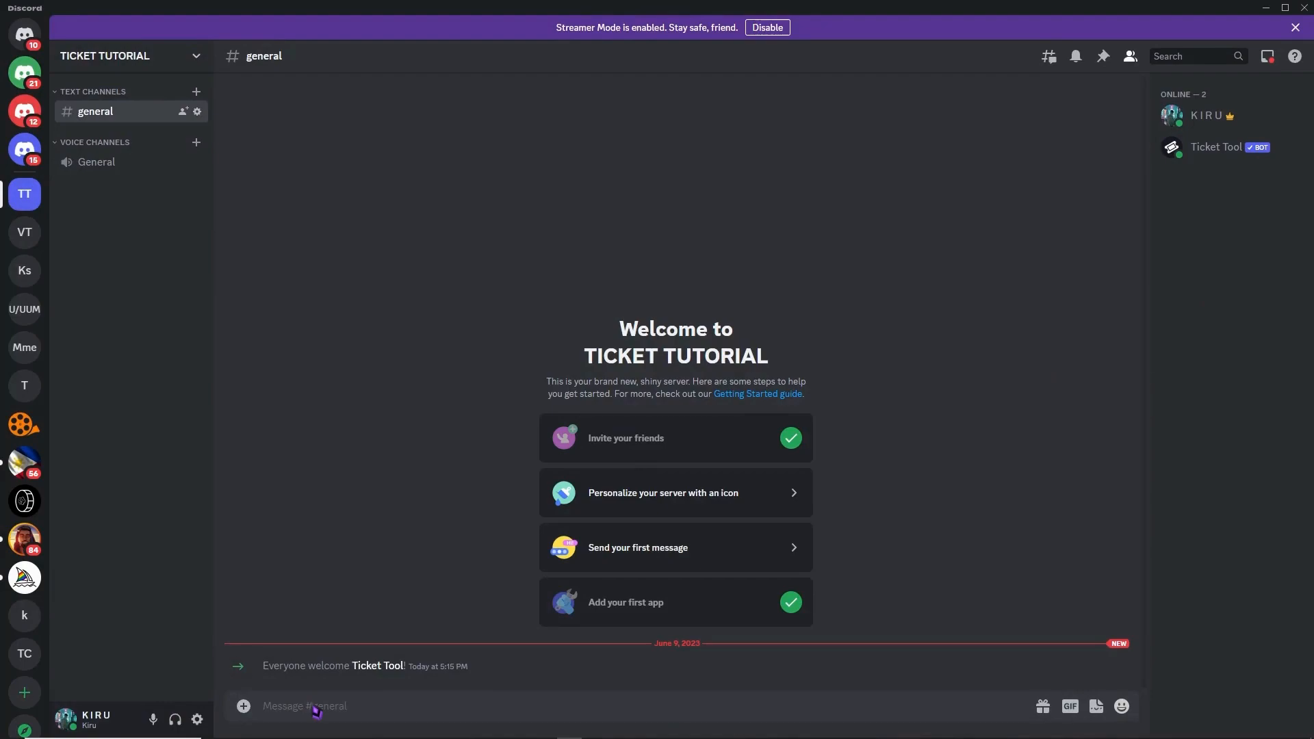
Create a non-private channel category named FILE YOUR TICKET in the server.
right_click(146, 321)
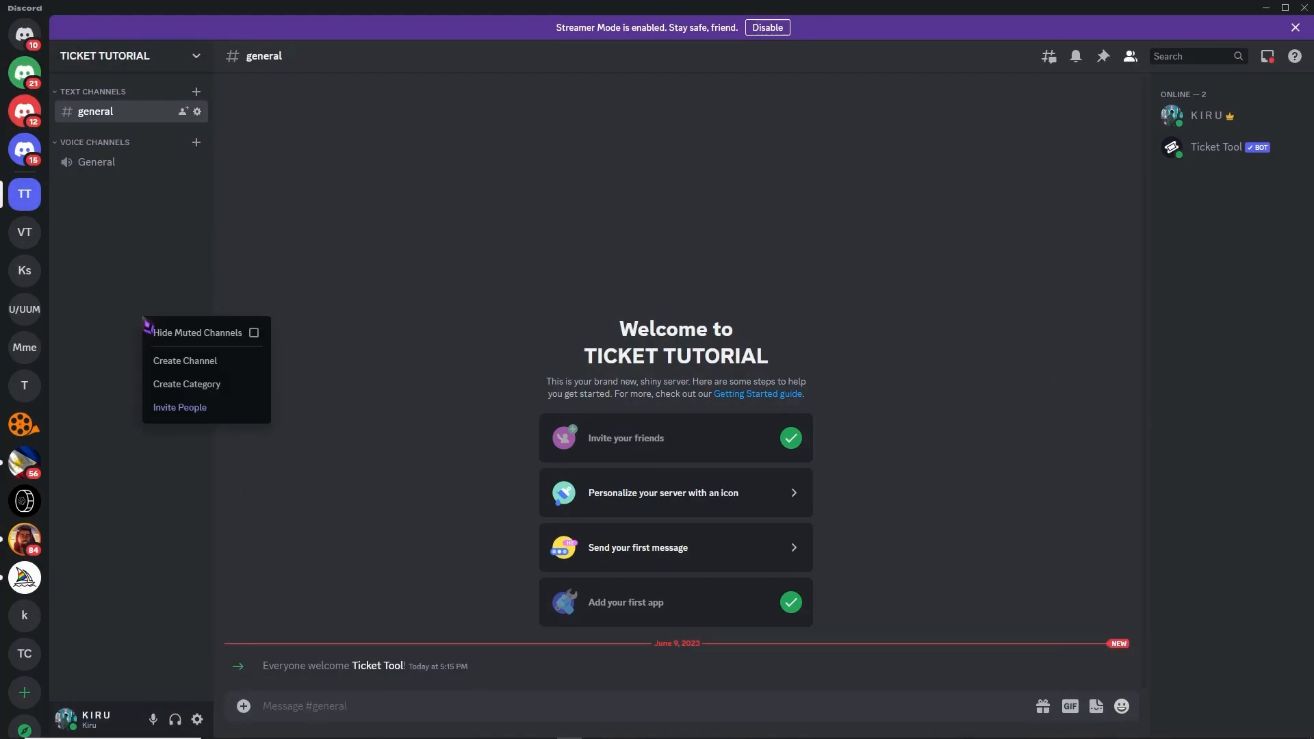
left_click(168, 384)
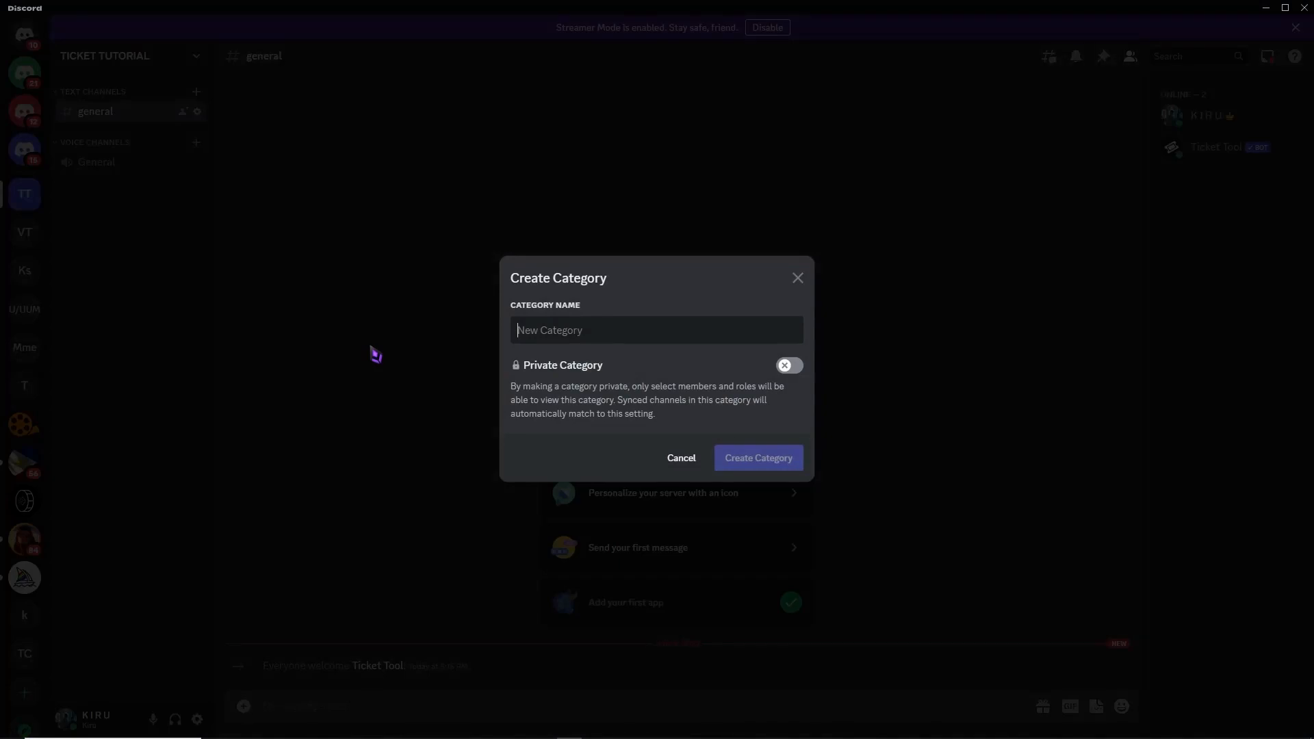
type("F")
key("BackSpace")
type("FILE YOUR TICKET")
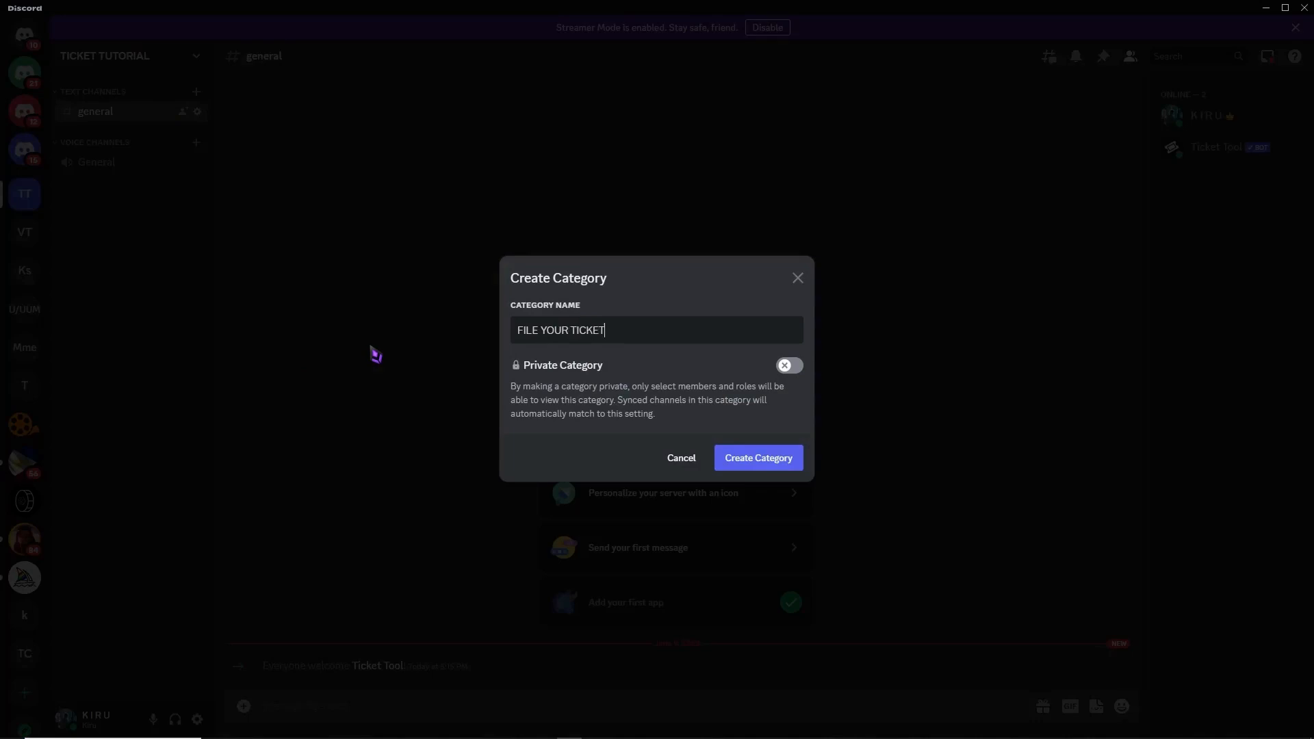
left_click(763, 459)
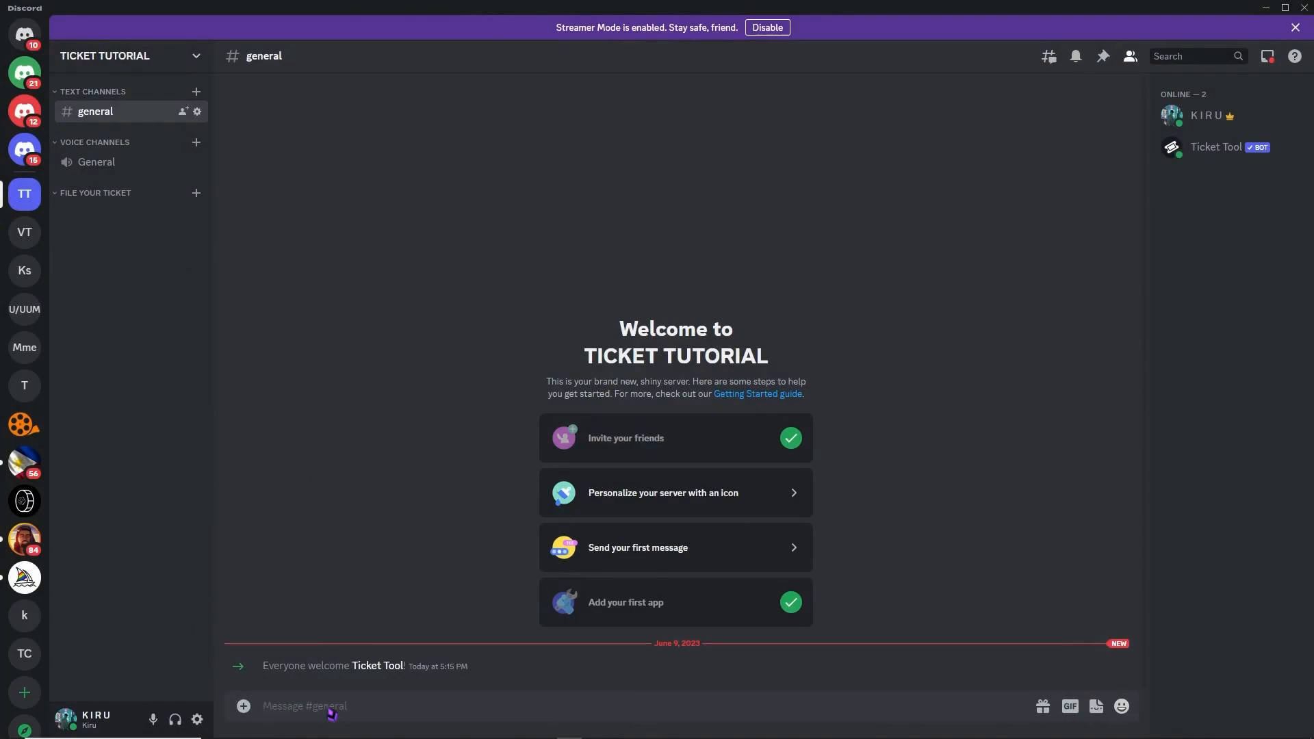
Run Ticket Tool's /setup command in the general channel and start creating a panel.
type("/setup")
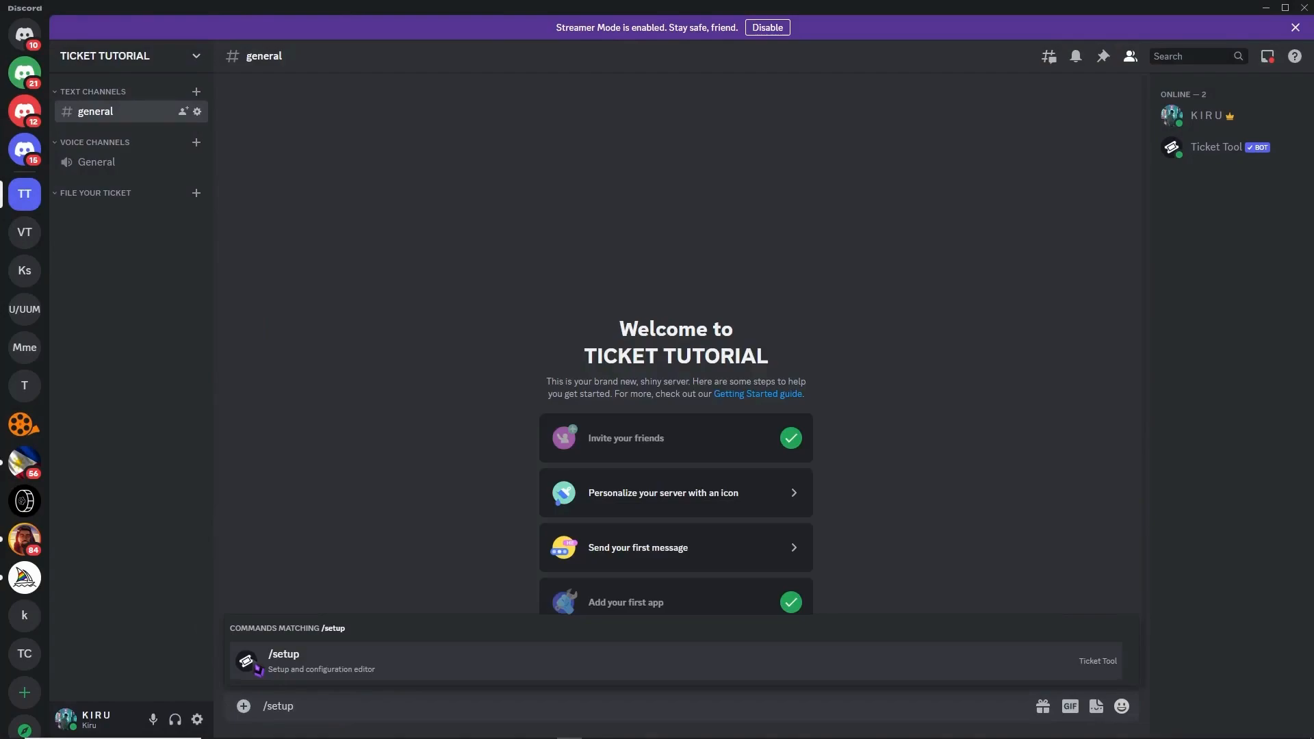
left_click(258, 669)
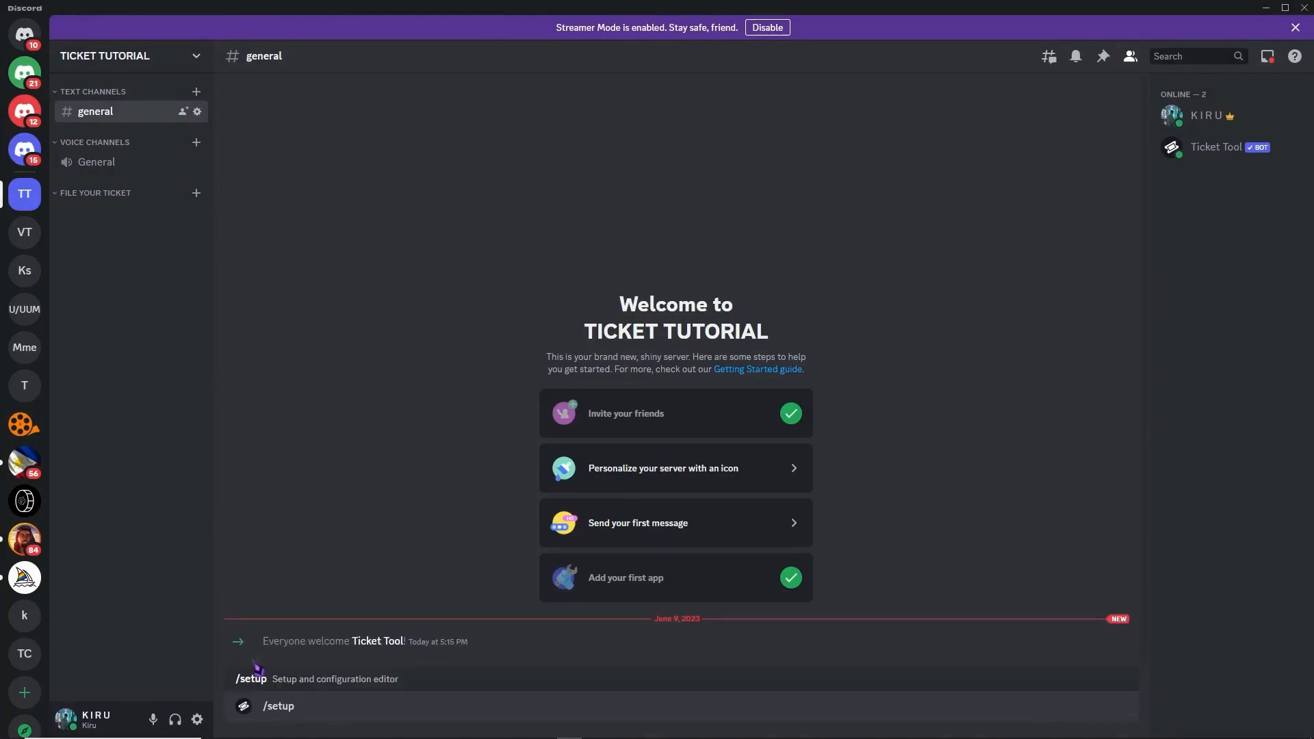
key("Return")
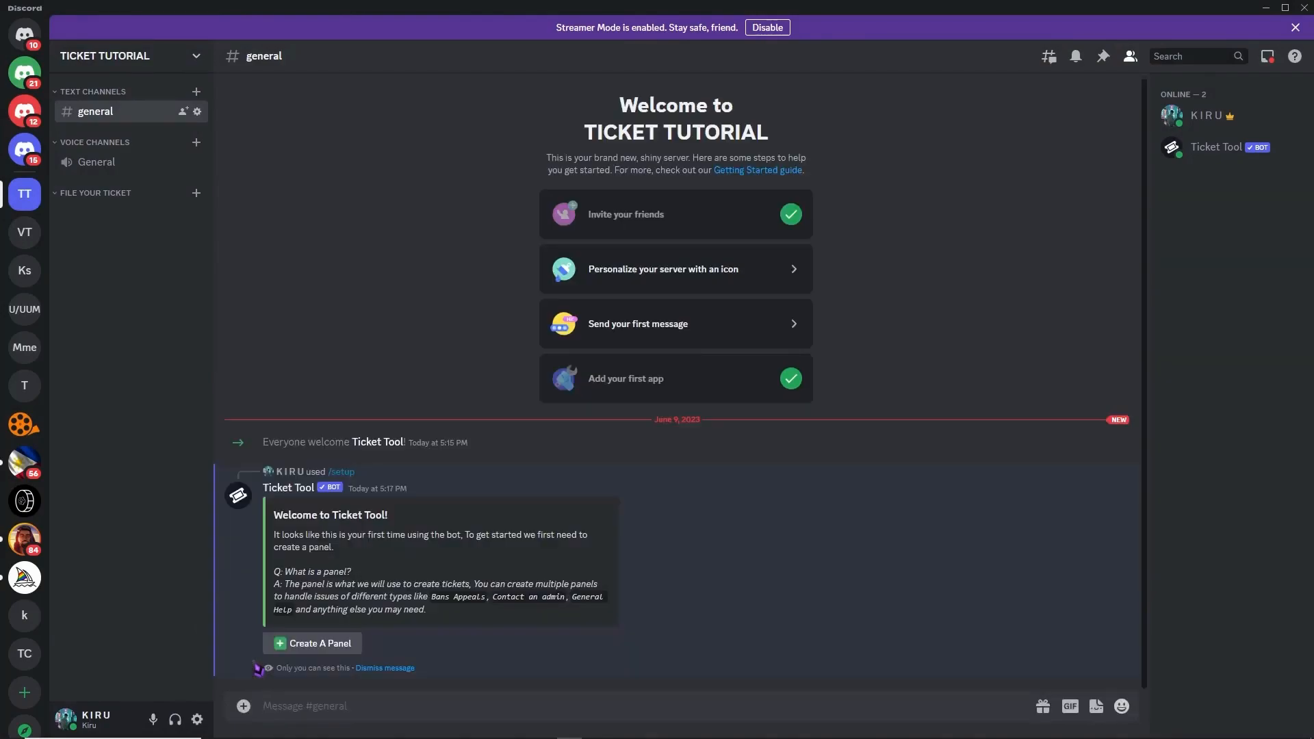
left_click(320, 647)
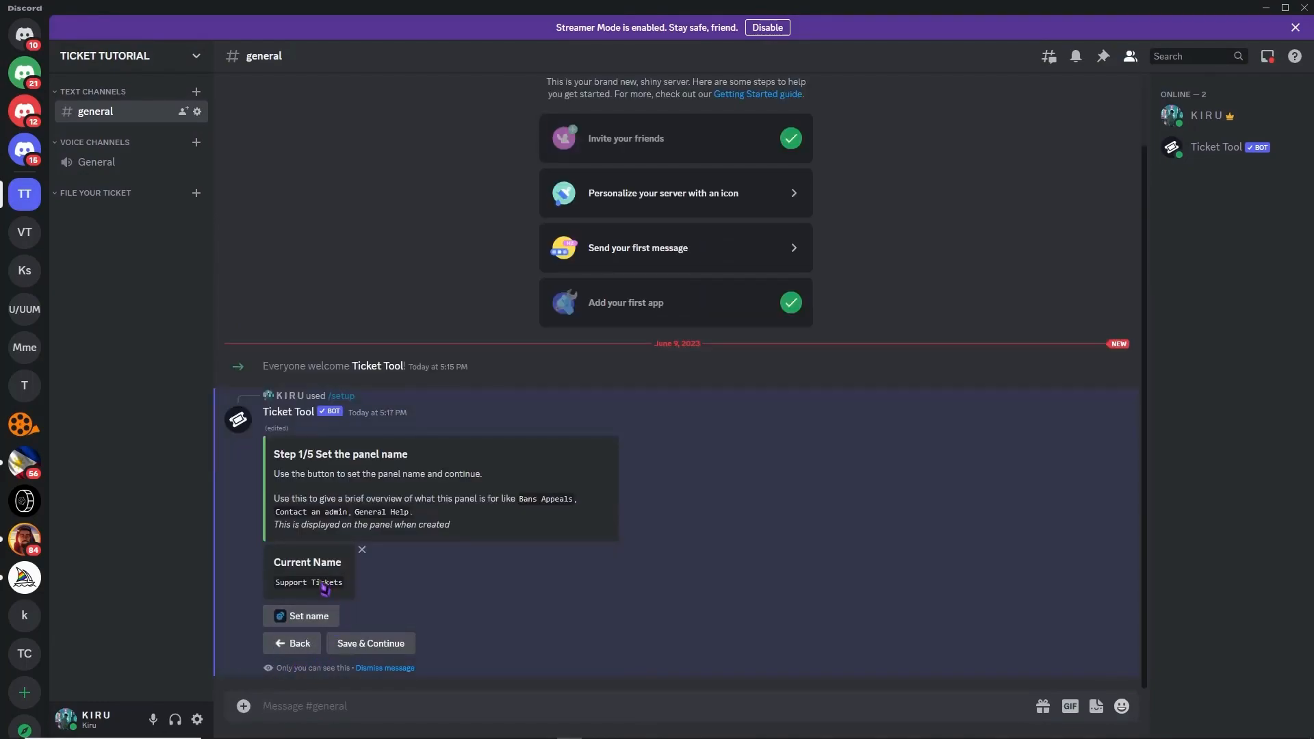
Submit Support Tickets as the panel name, then save it and continue the setup.
left_click(326, 616)
left_click(312, 616)
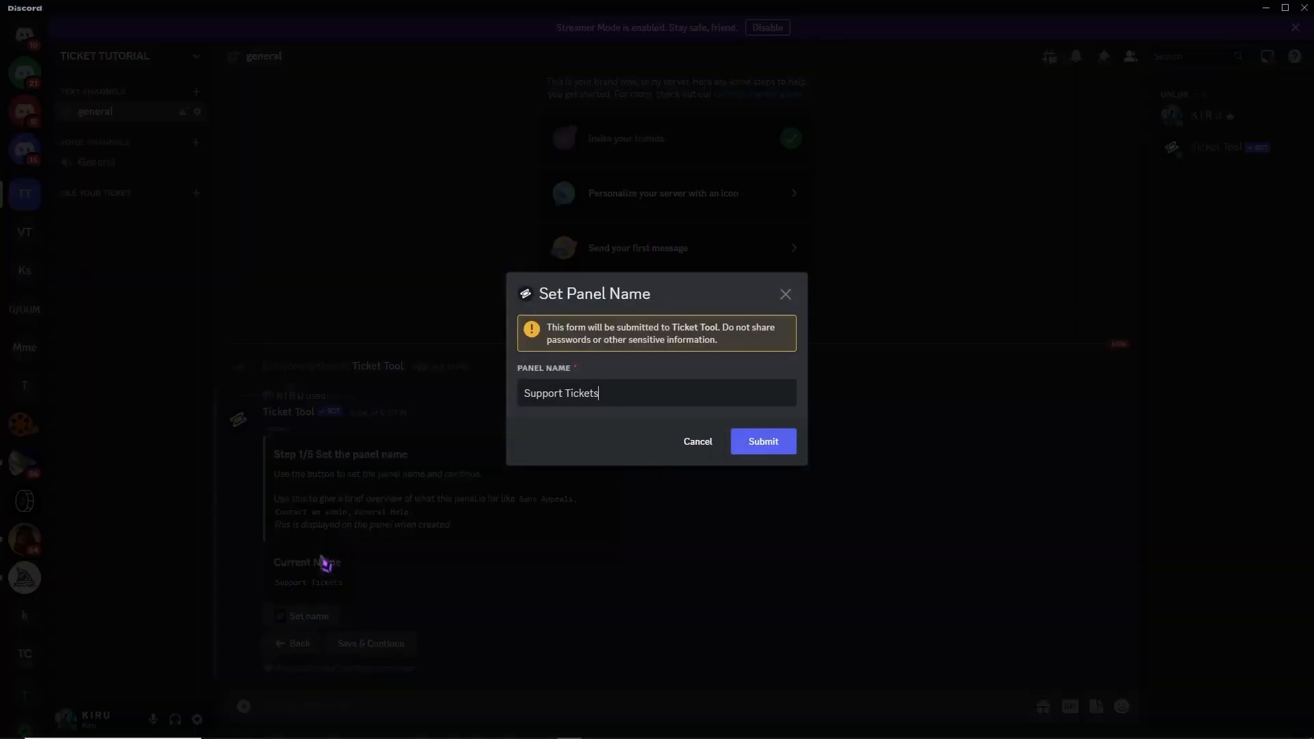
left_click_drag(616, 405, 724, 405)
left_click(719, 403)
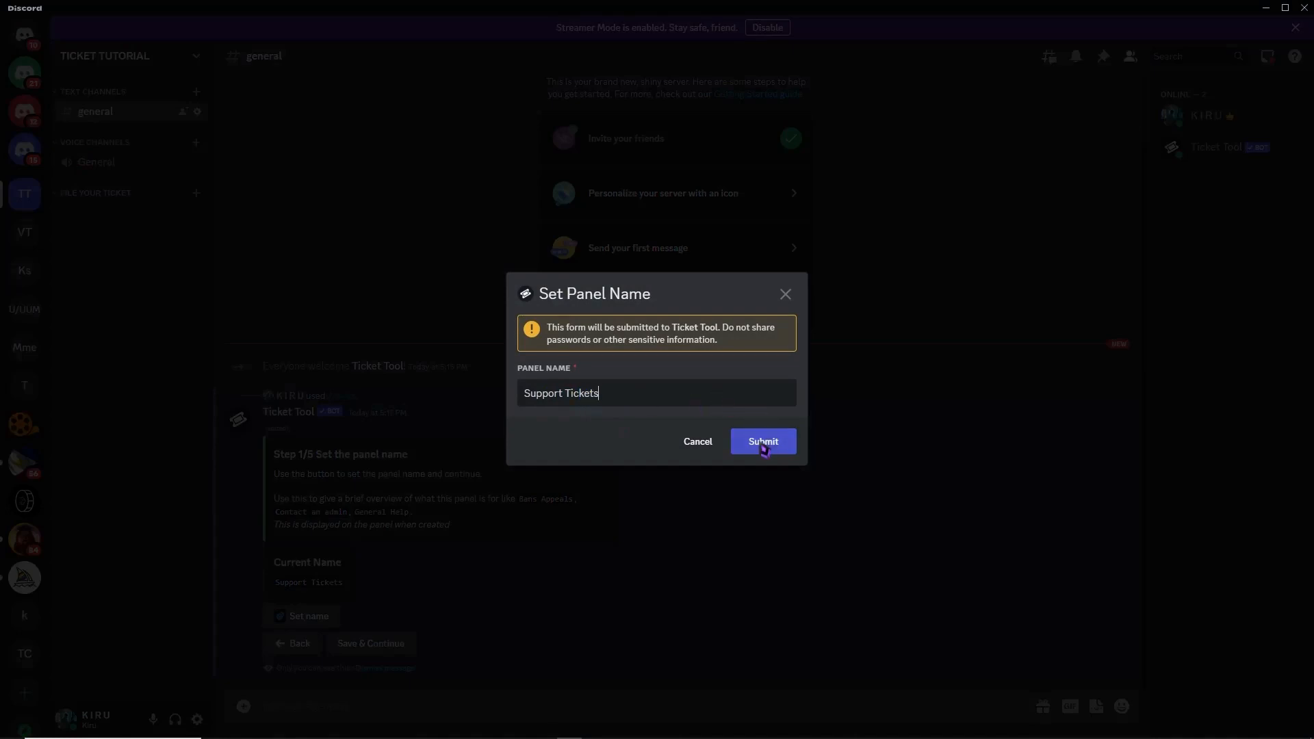
left_click(764, 444)
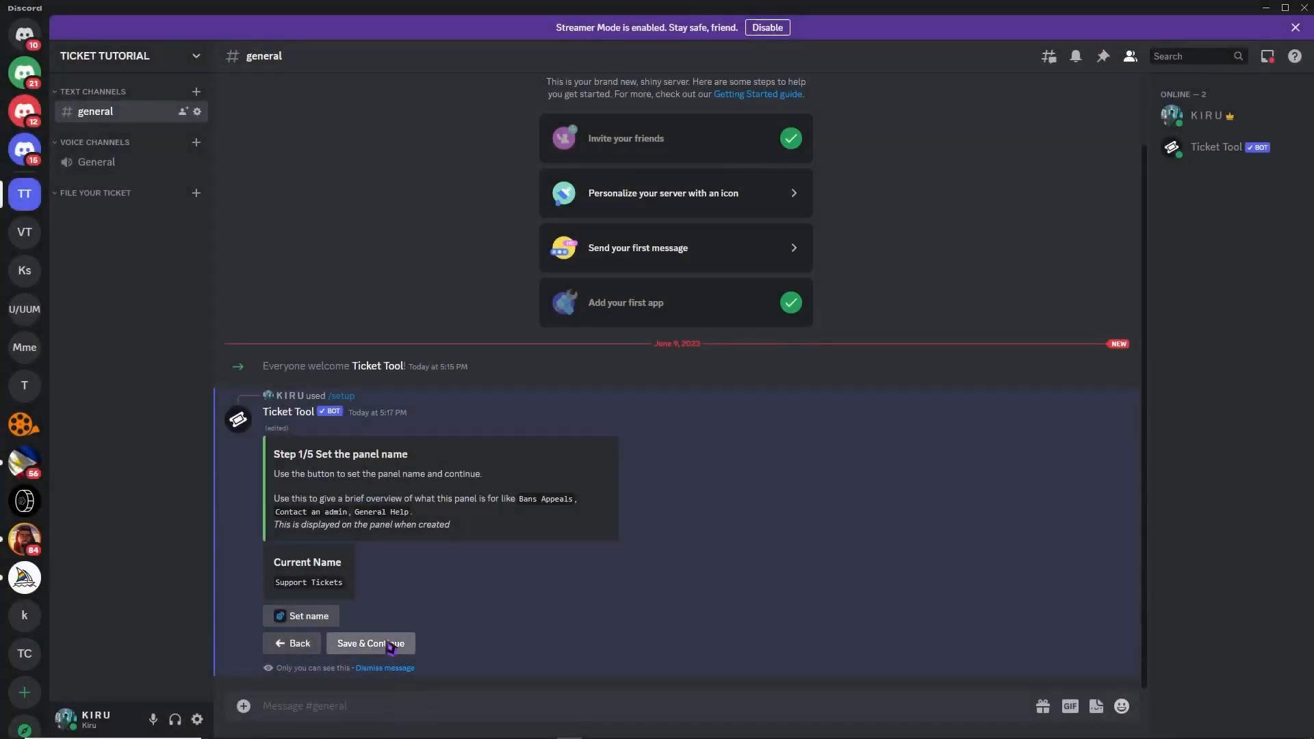
left_click(390, 647)
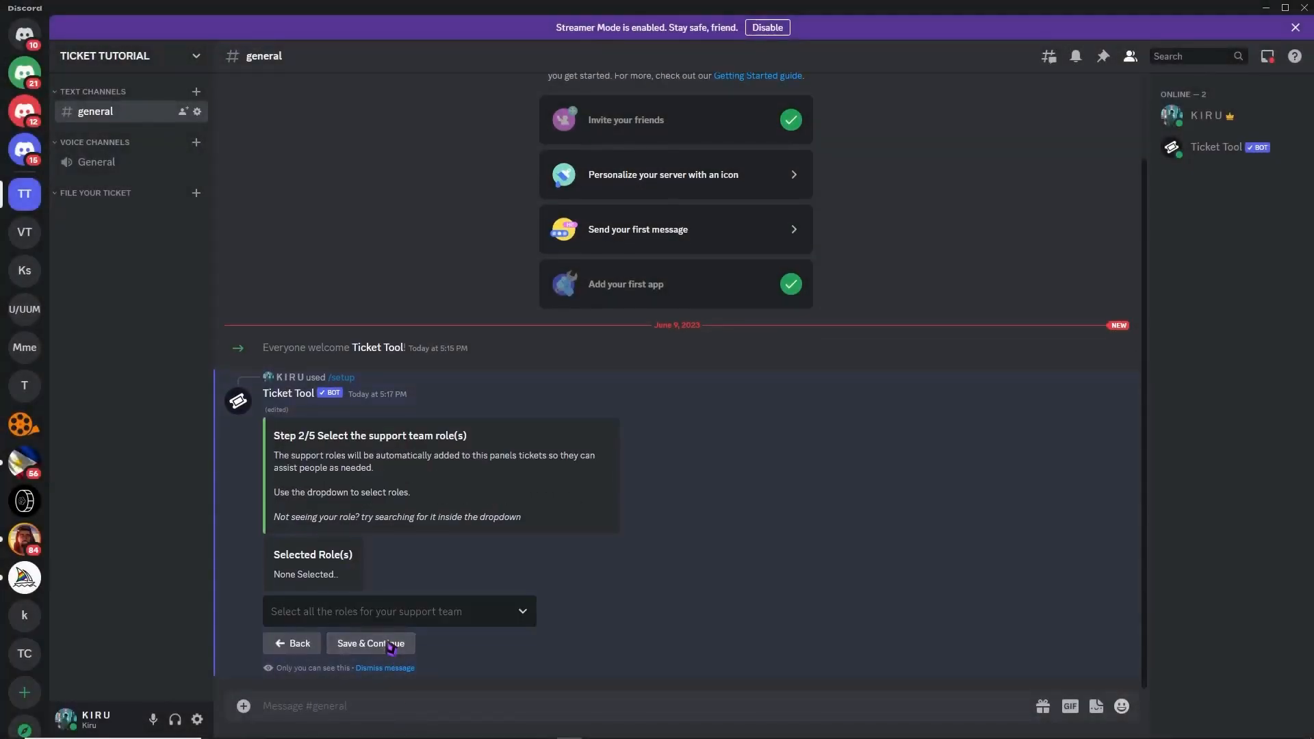
Choose HELPER as the panel's support team role, then save it and continue the setup.
left_click(332, 617)
left_click(349, 654)
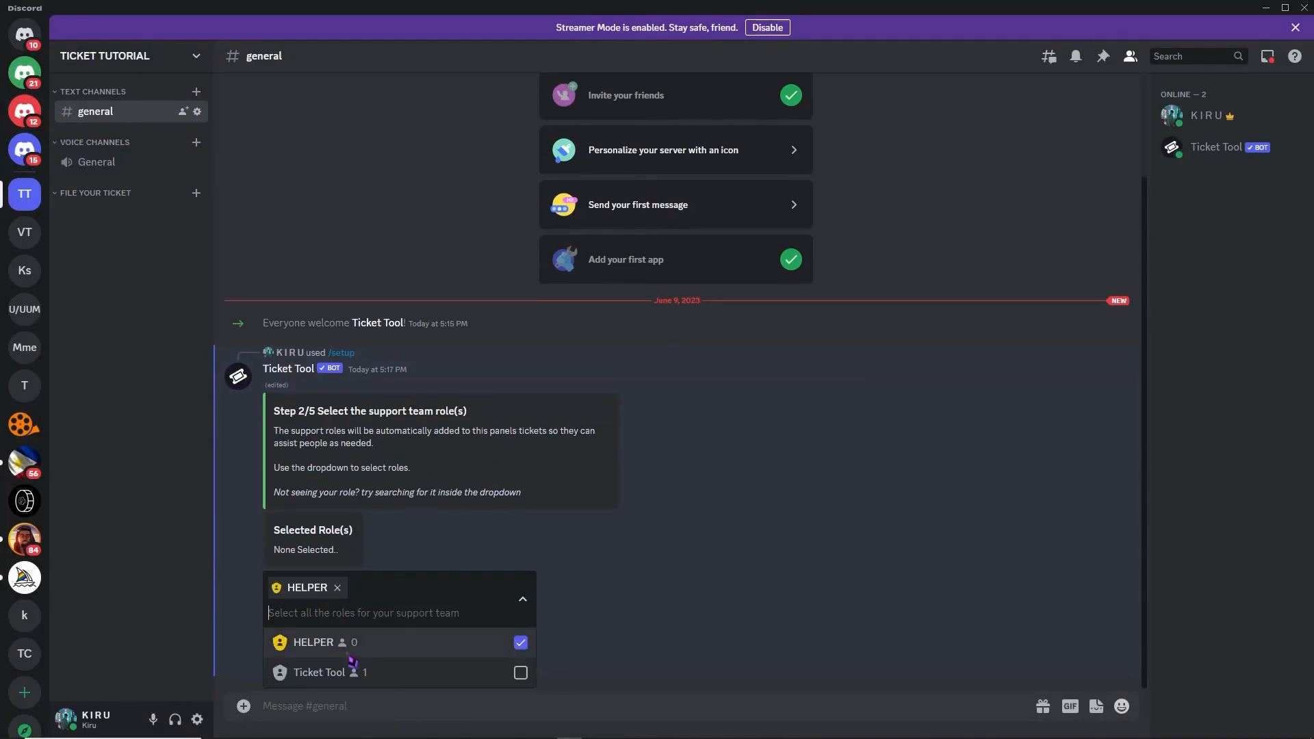
left_click(592, 589)
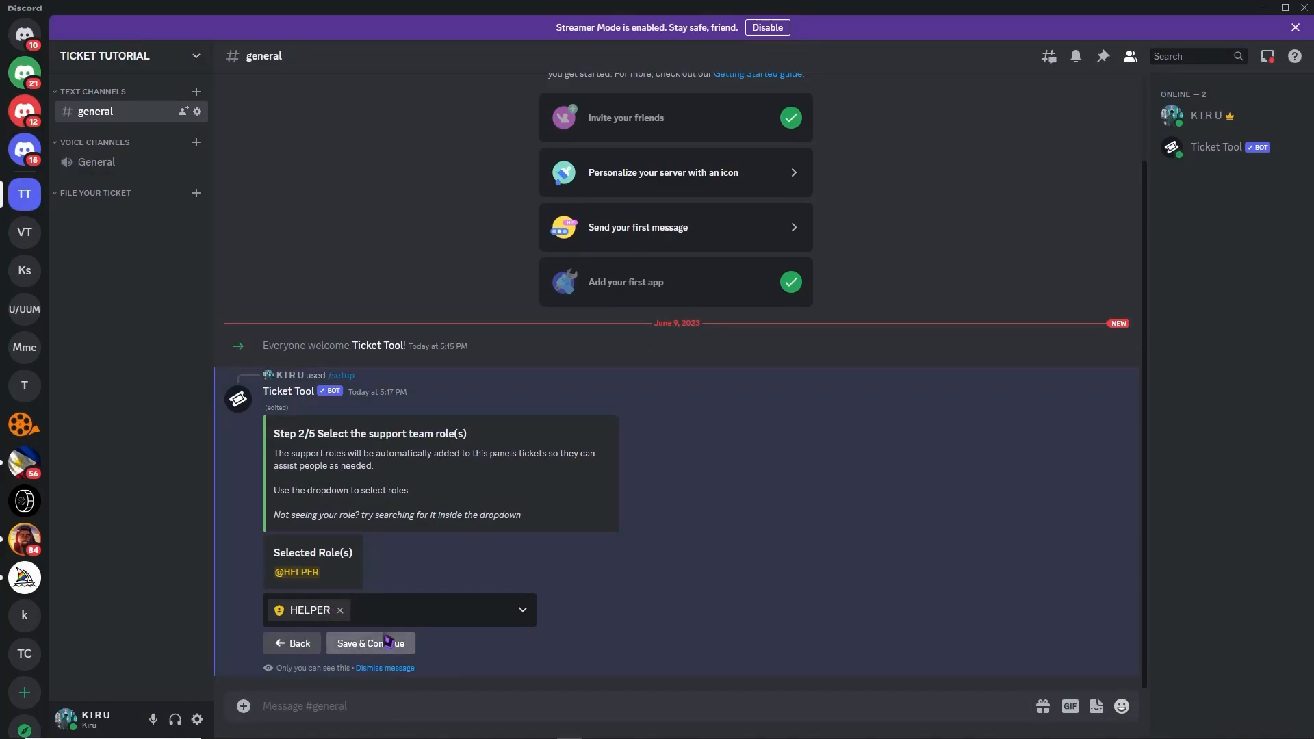
left_click(361, 645)
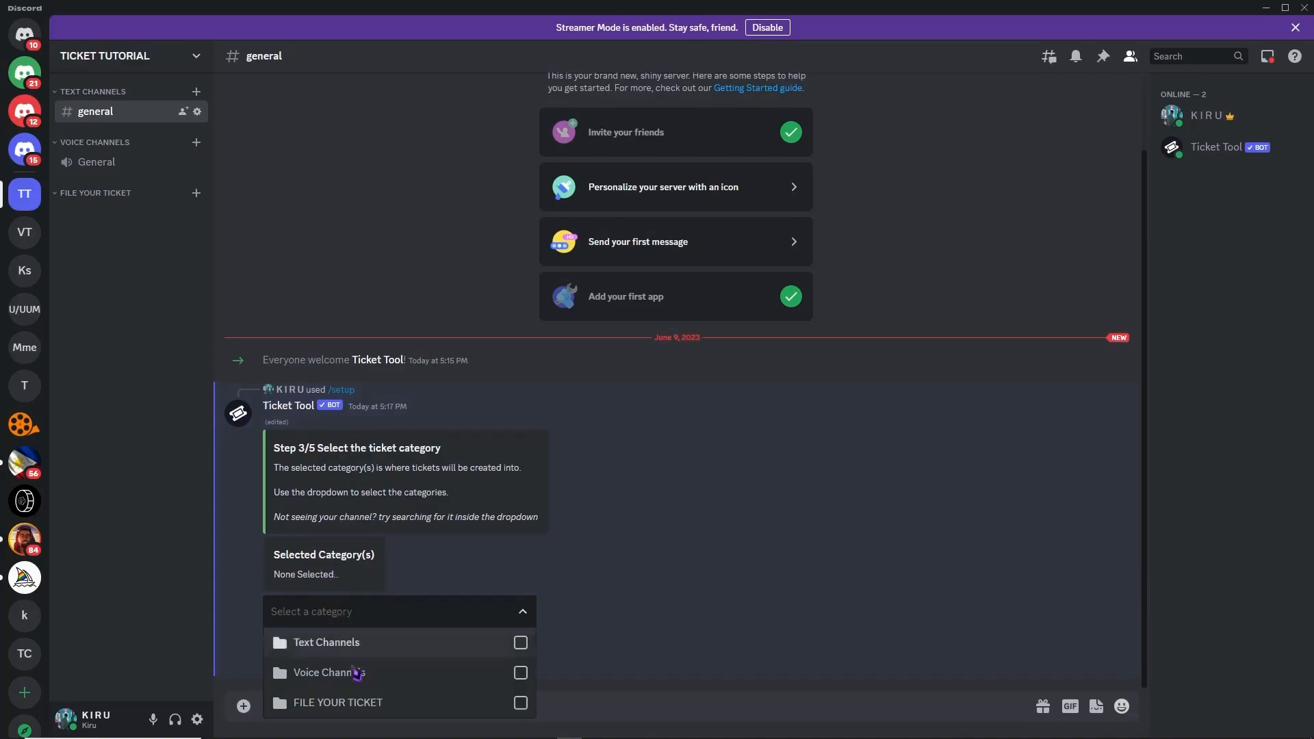
Choose FILE YOUR TICKET as the panel's ticket category, save it and continue the setup.
left_click(360, 702)
left_click(616, 565)
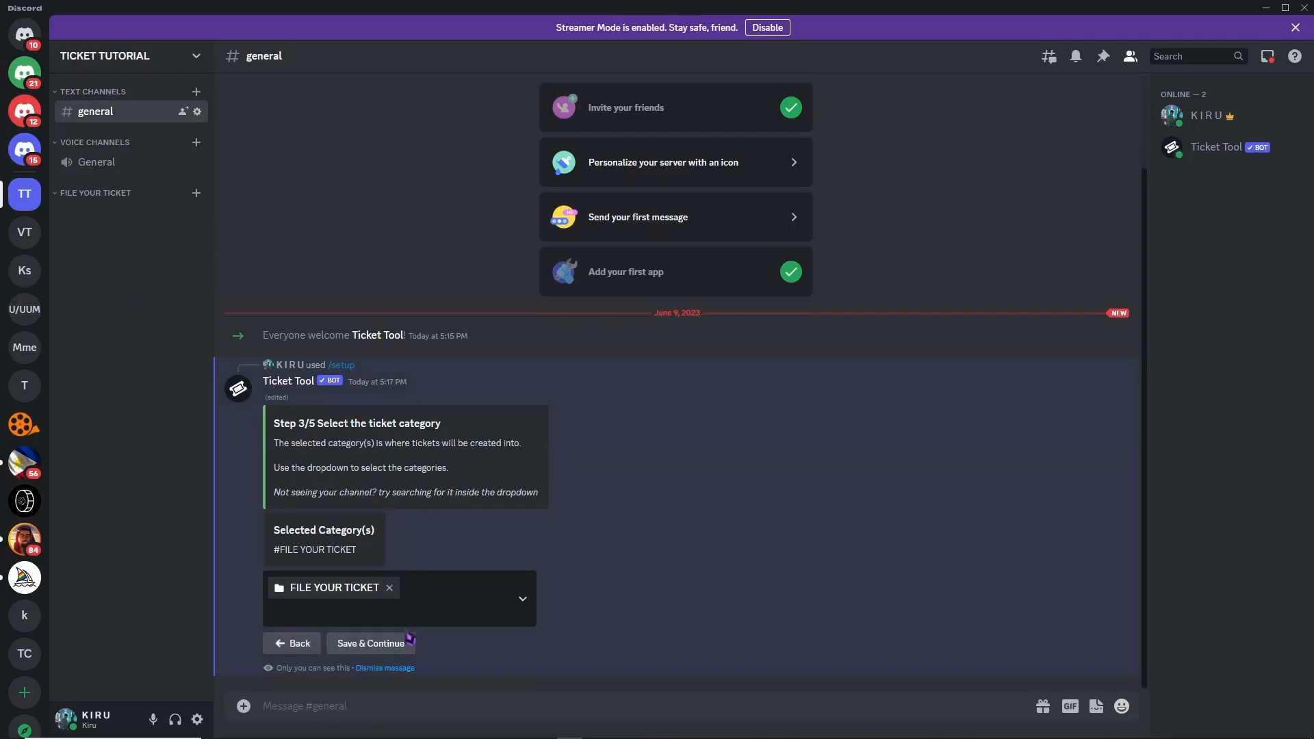
left_click(383, 647)
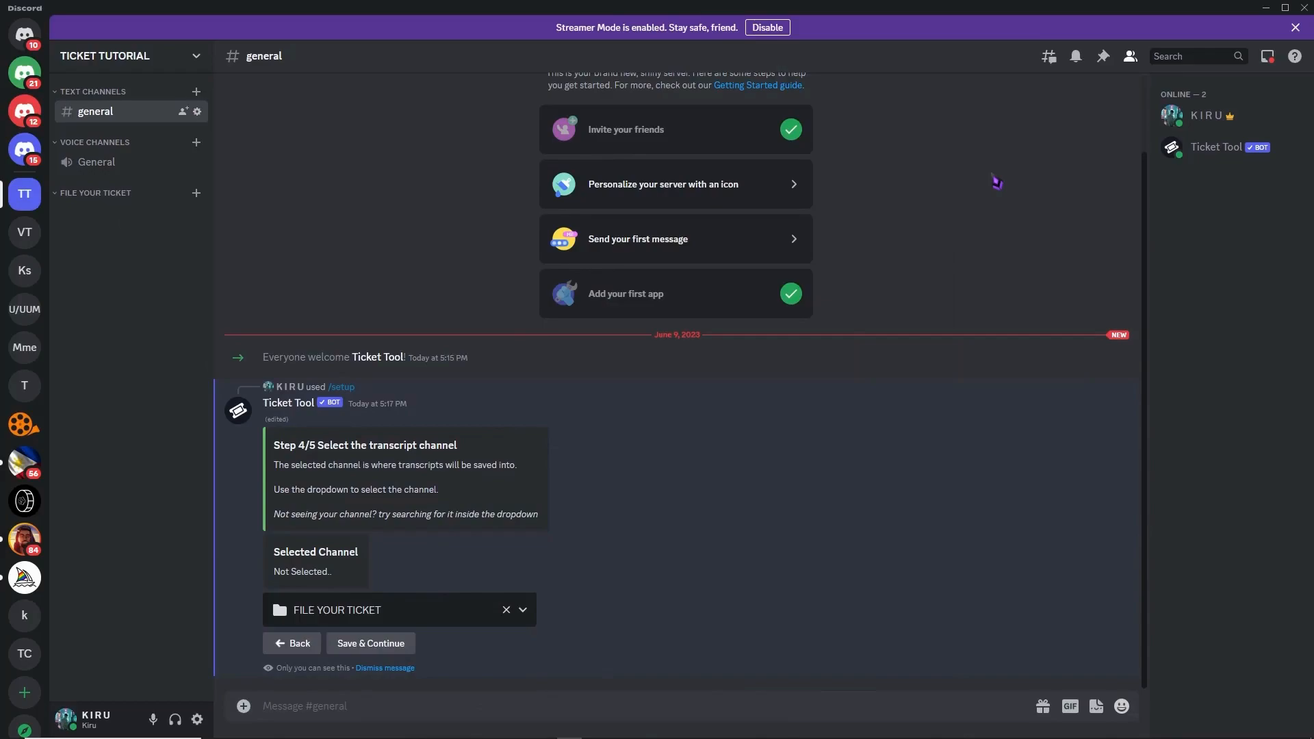
Create a non-private text channel named logs and move it into the FILE YOUR TICKET category.
right_click(143, 246)
left_click(195, 289)
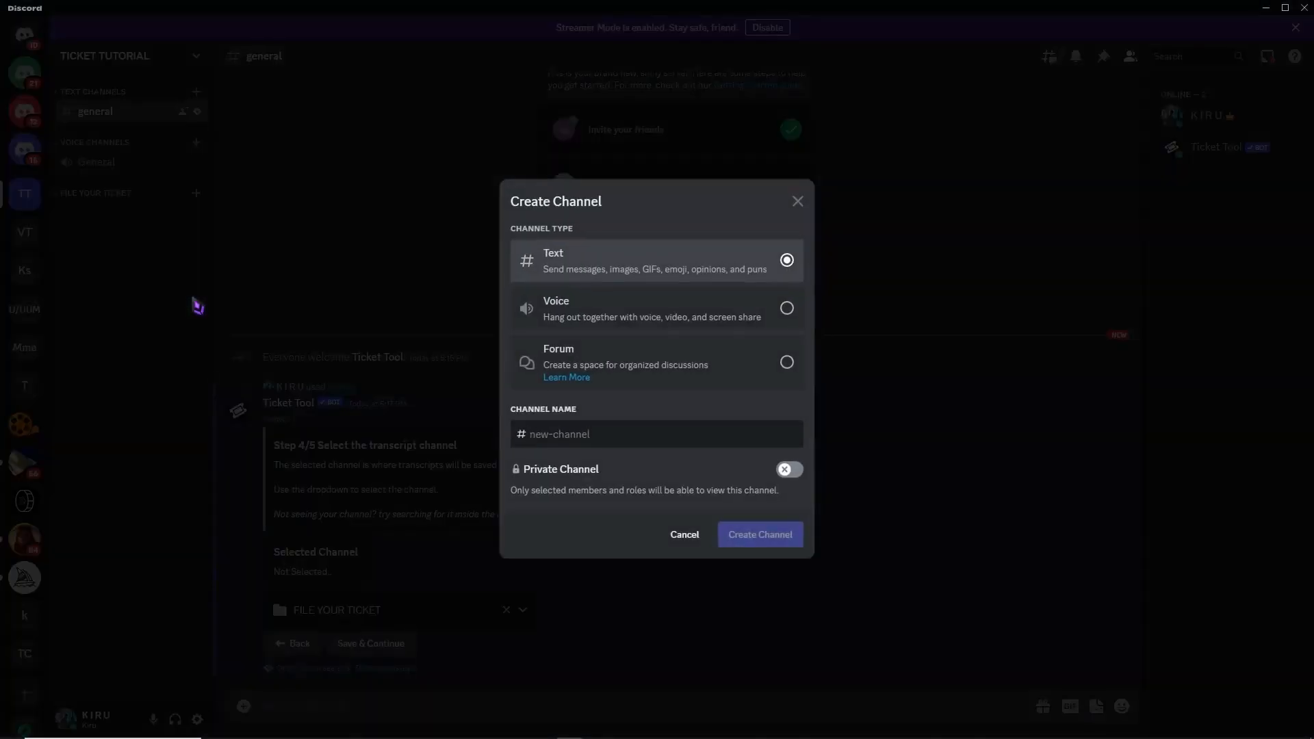
type("logs")
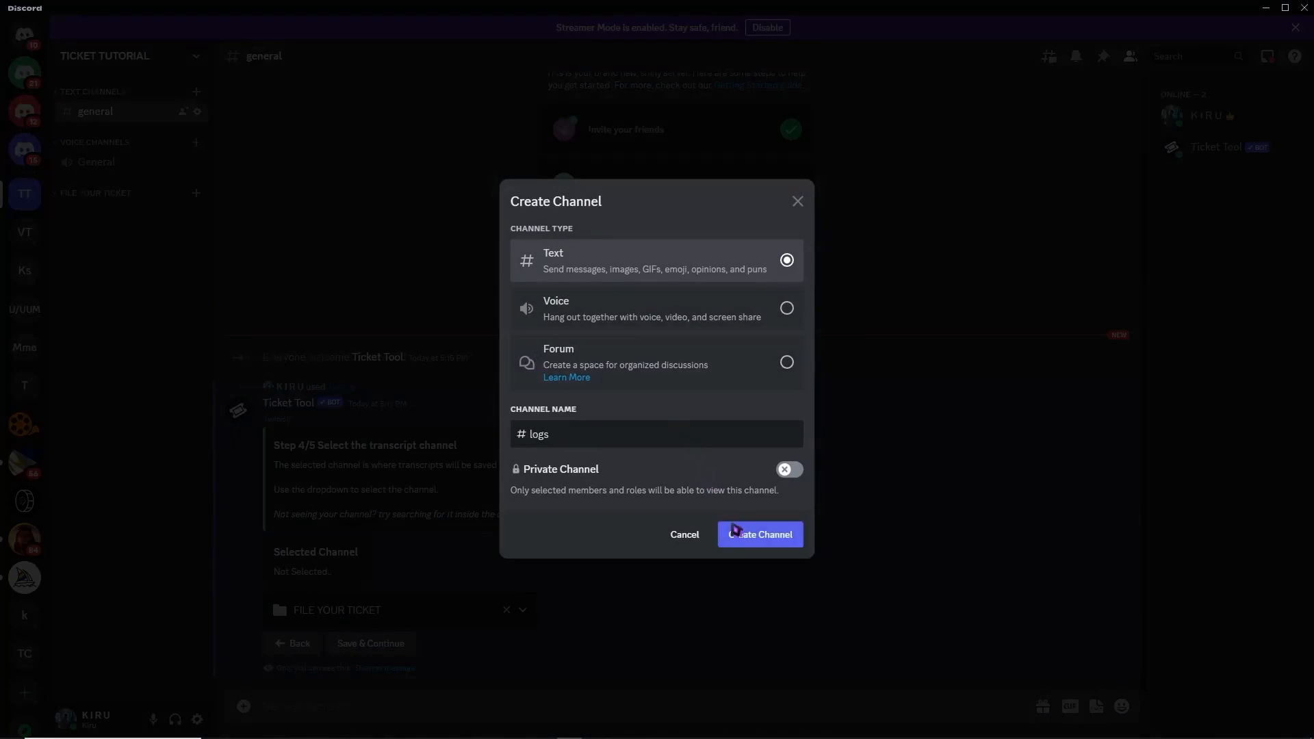
left_click(763, 545)
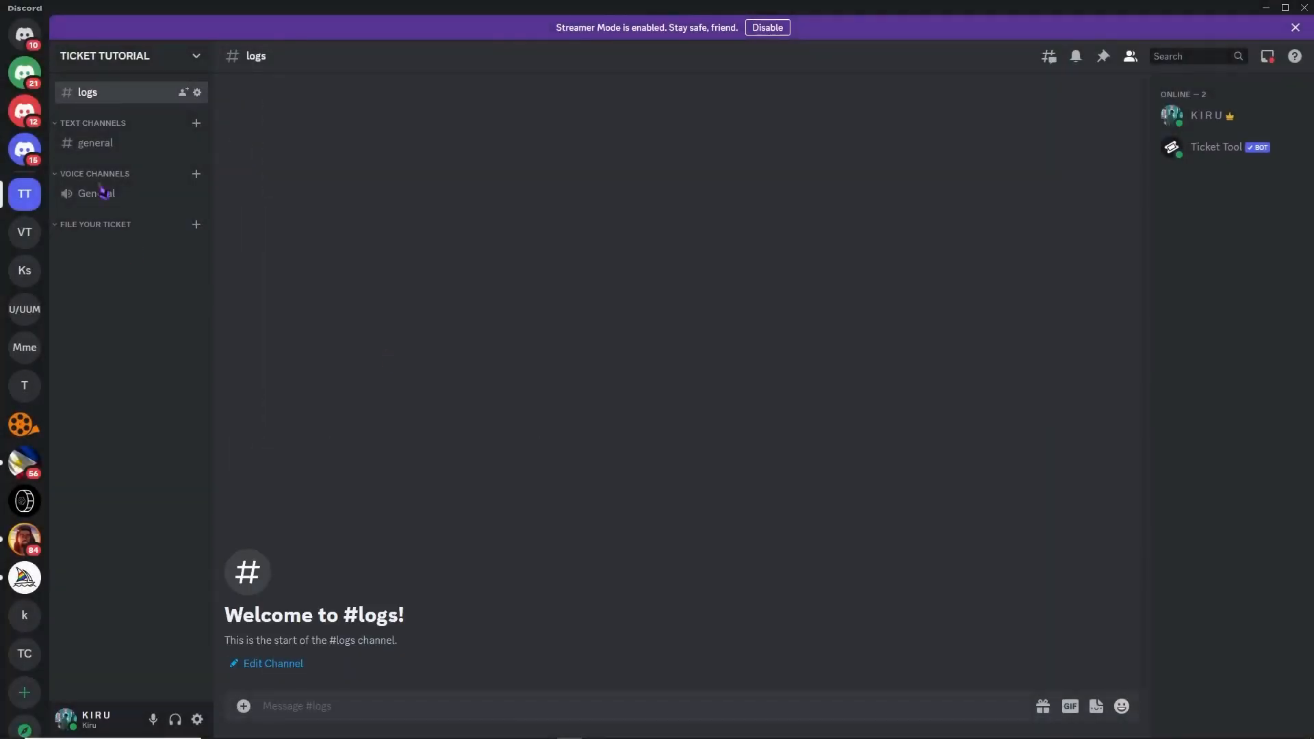
left_click_drag(110, 103, 117, 239)
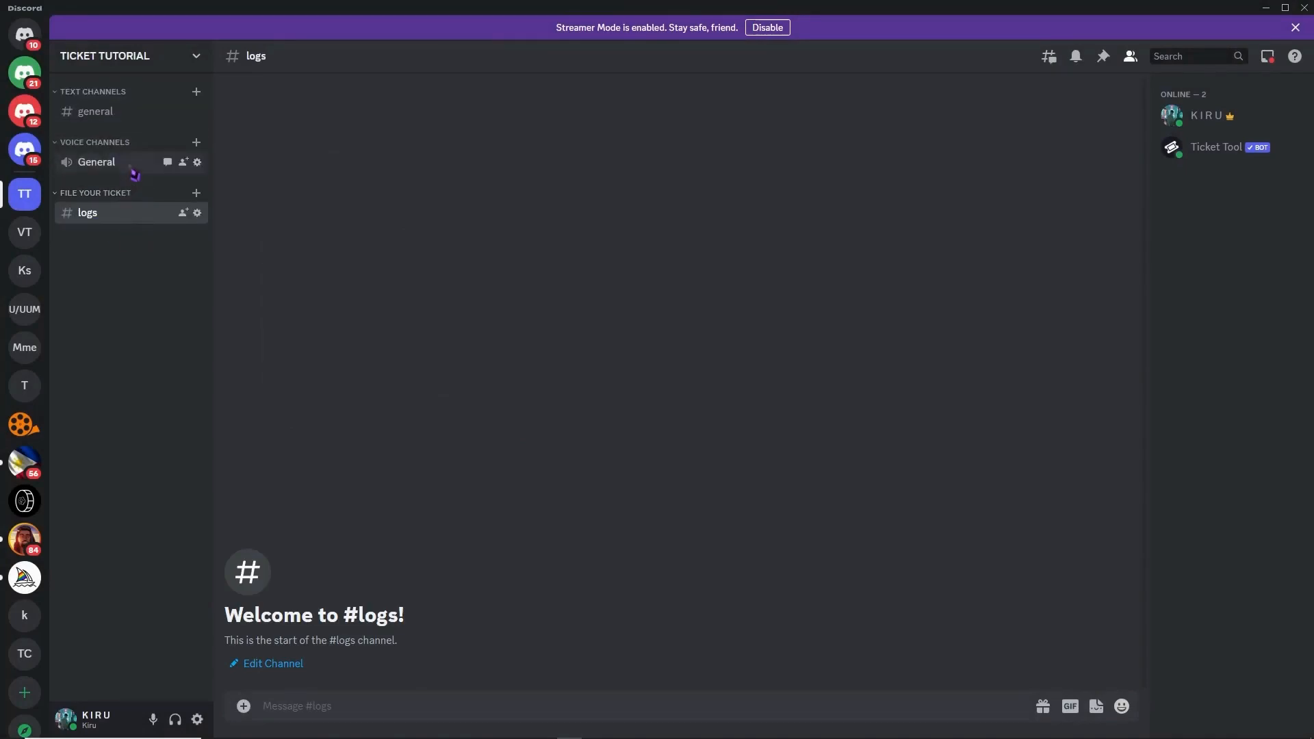
Return to the setup in the general channel, choose logs as the transcript channel, and save it to continue.
left_click(138, 115)
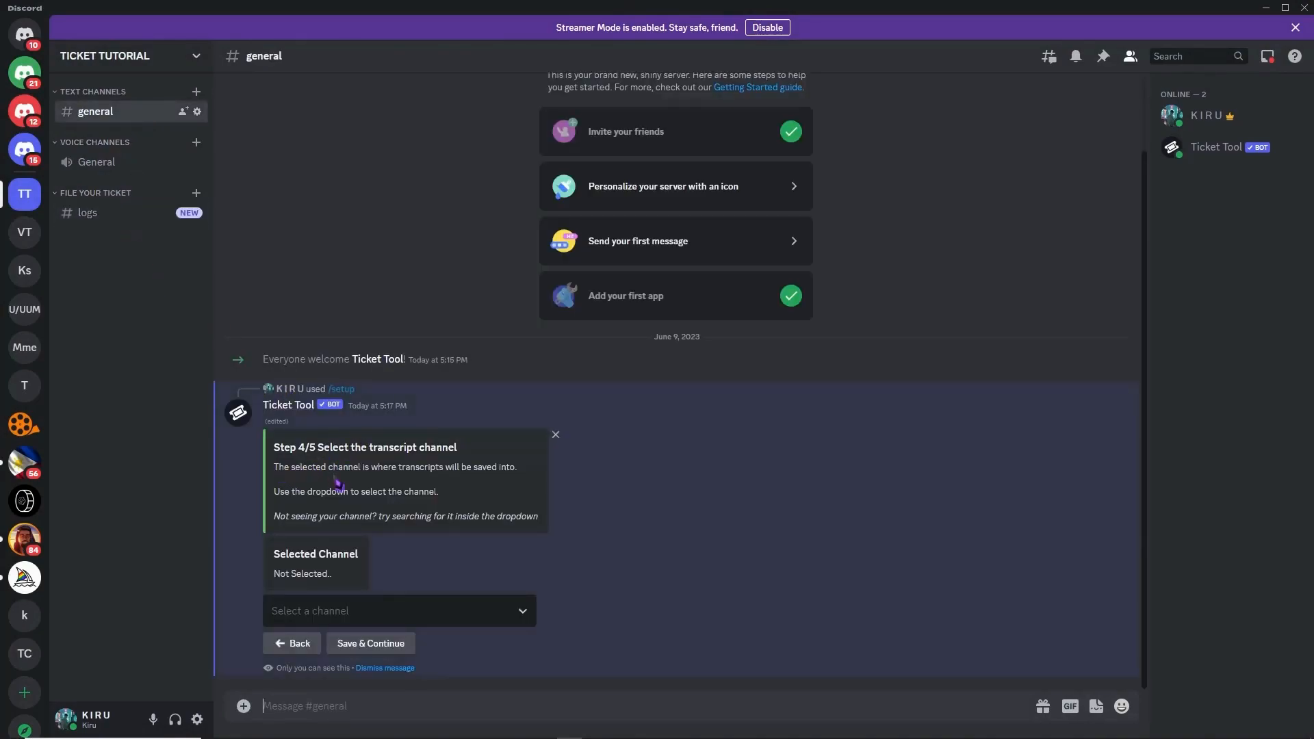
left_click_drag(368, 473, 514, 475)
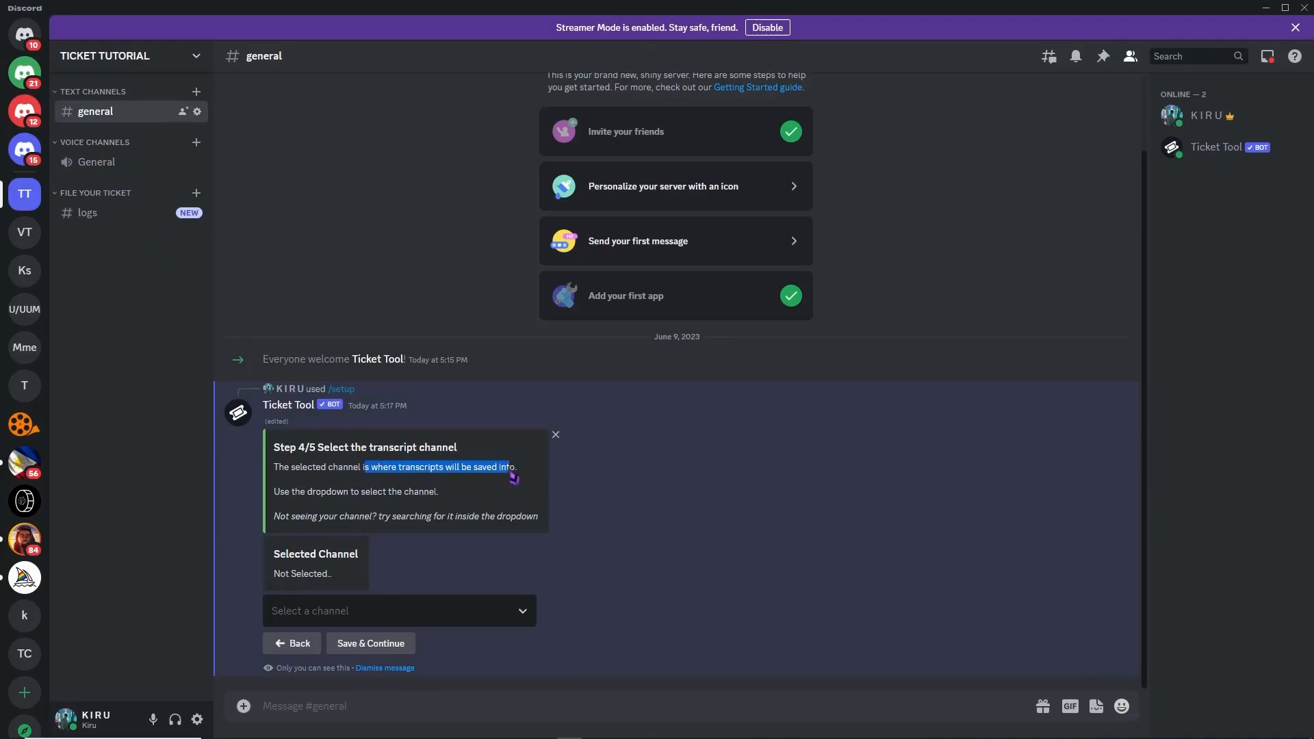
left_click(415, 616)
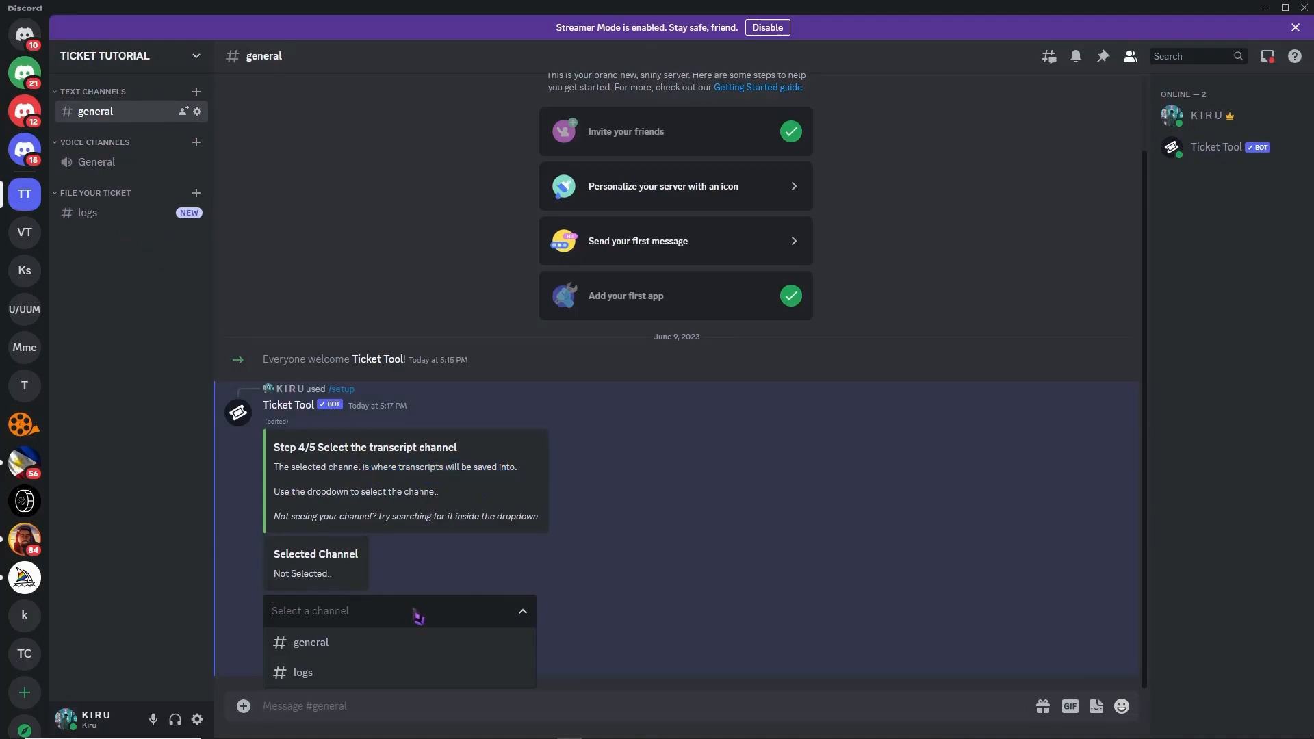
left_click(345, 675)
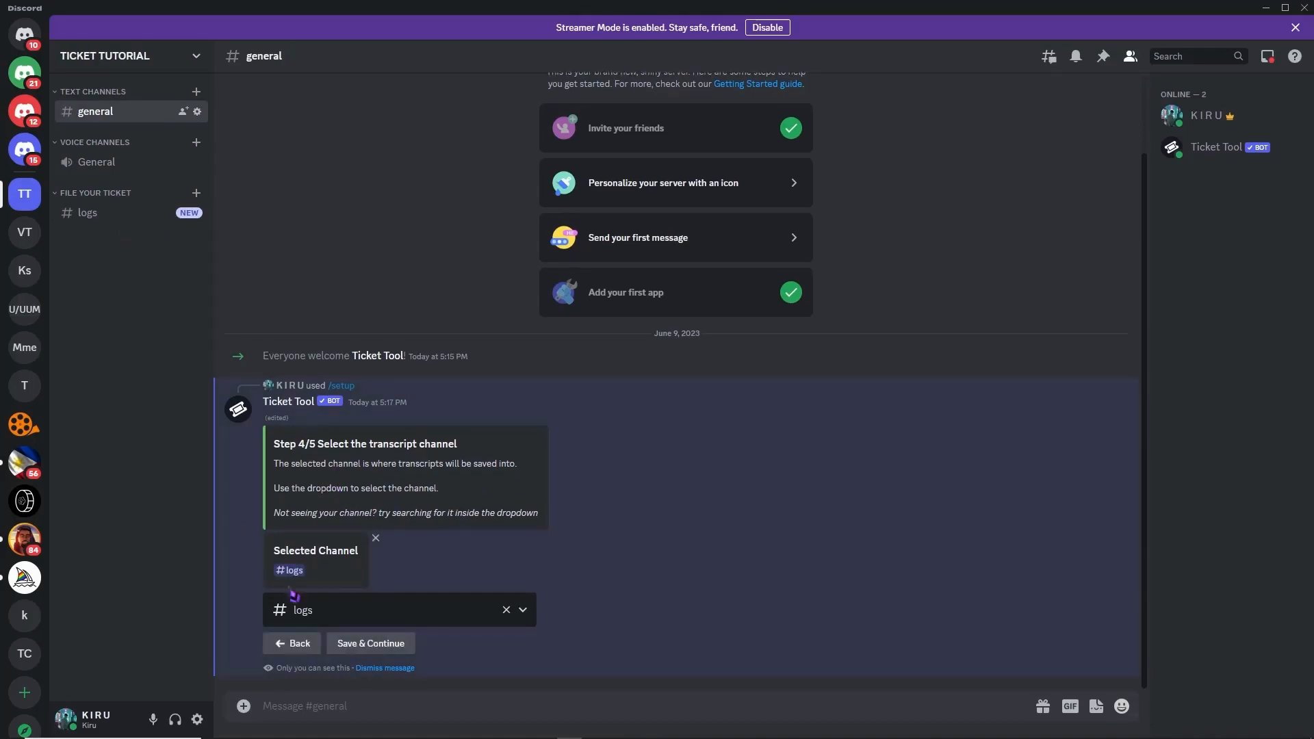
left_click(375, 645)
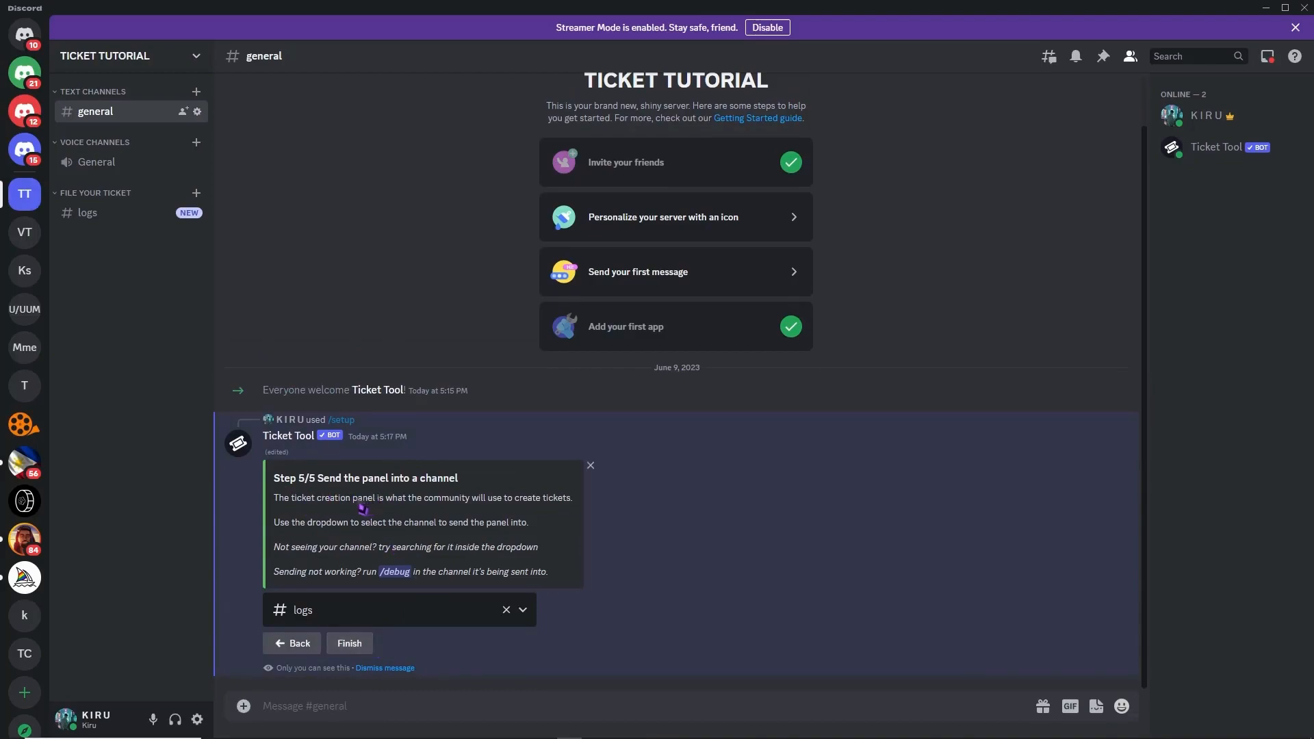
Create a non-private text channel named create-your-ticket-here and move it into the FILE YOUR TICKET category.
right_click(114, 268)
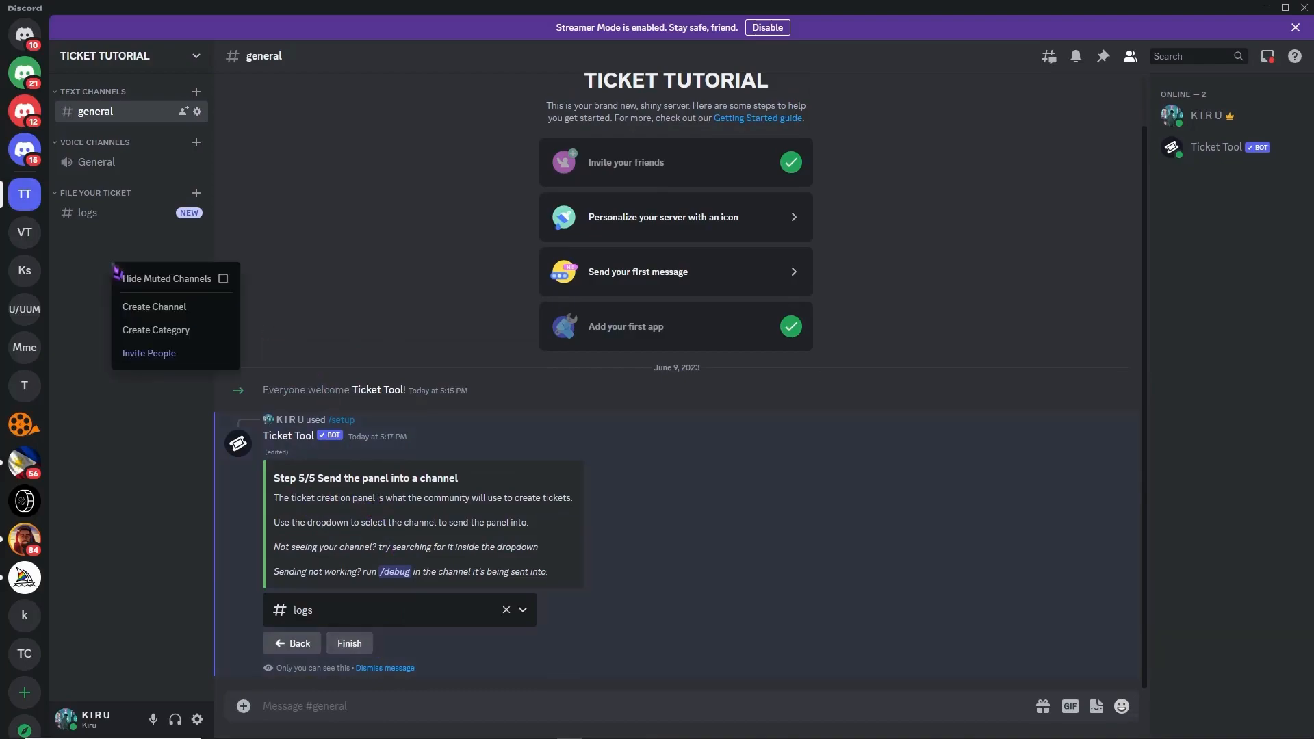
left_click(171, 319)
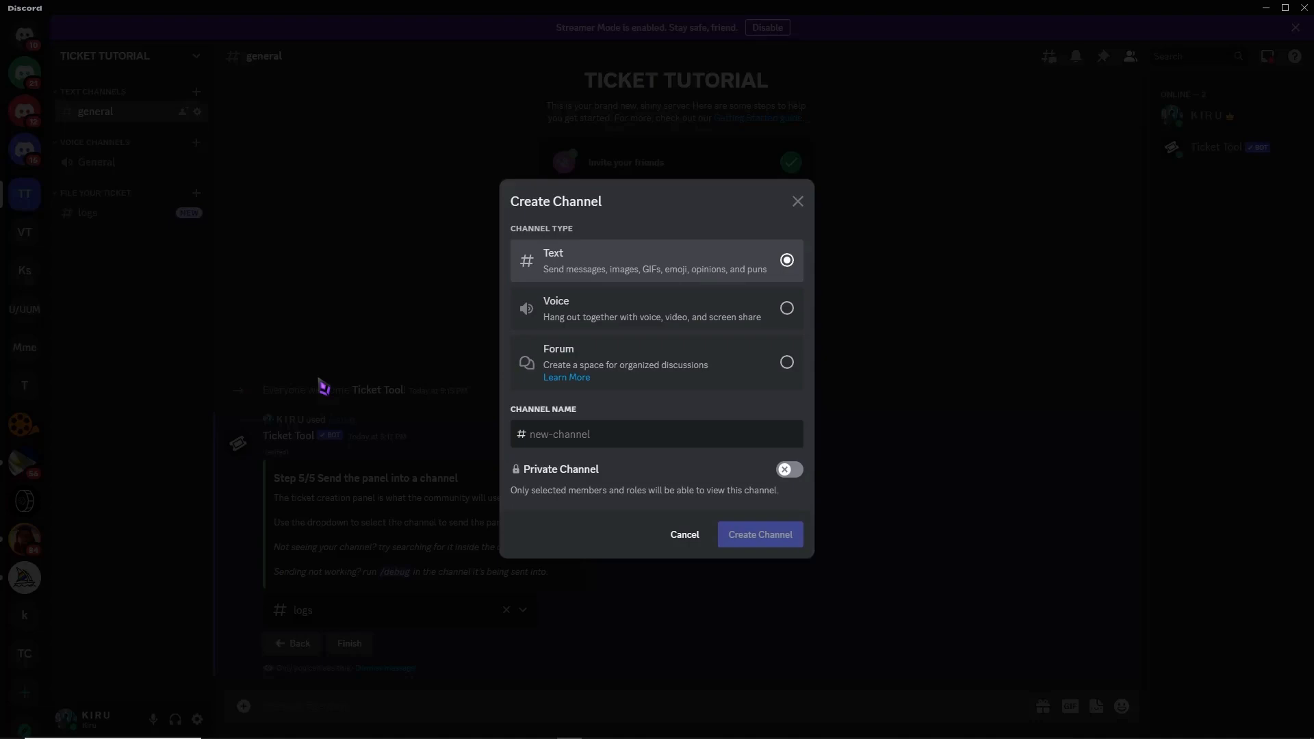
type("crea")
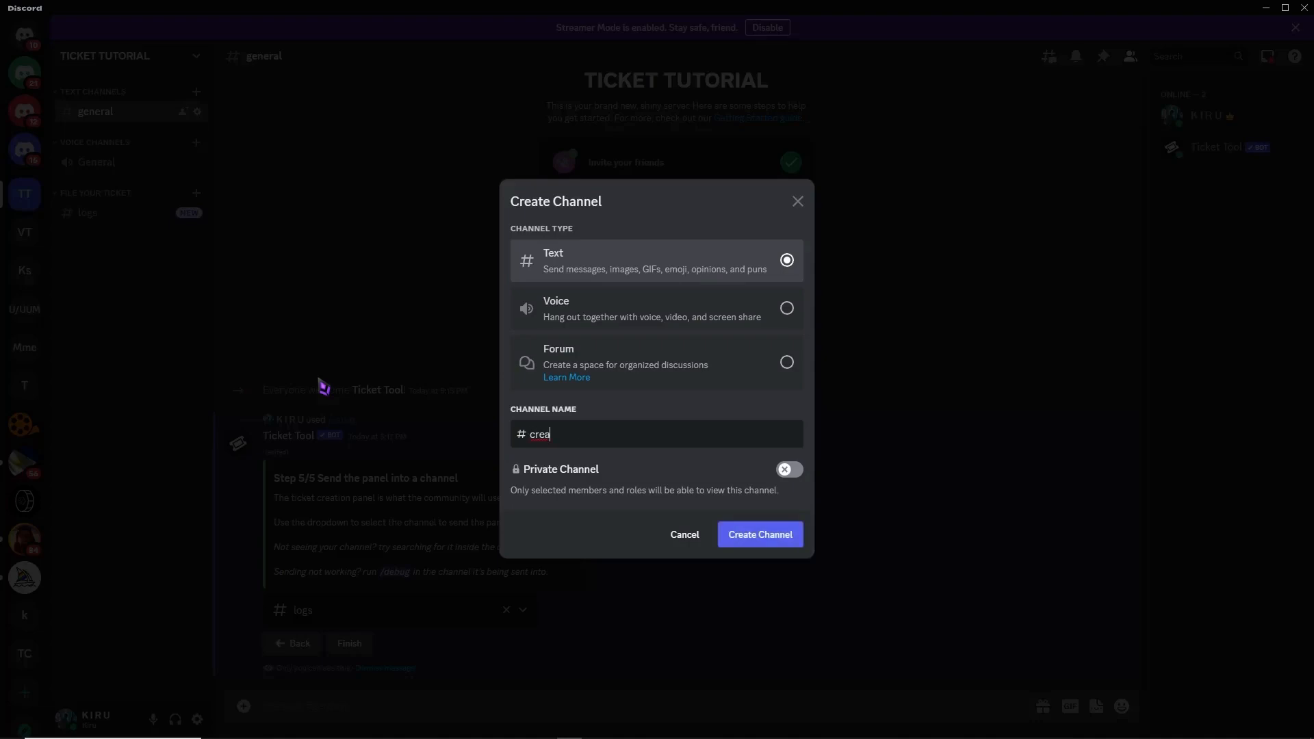
key("BackSpace")
key("BackSpace")
key("BackSpace")
type("cre")
key("BackSpace")
type("cket-here")
left_click(781, 541)
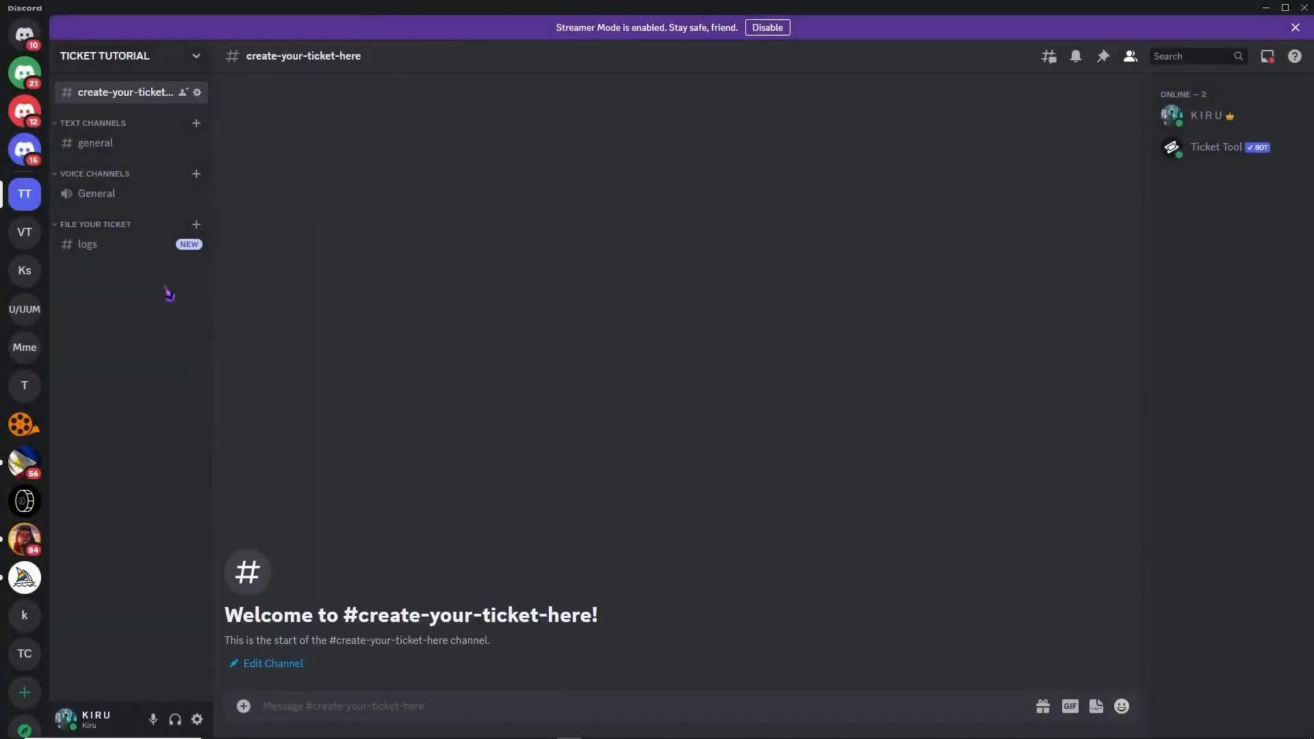
left_click_drag(123, 94, 124, 257)
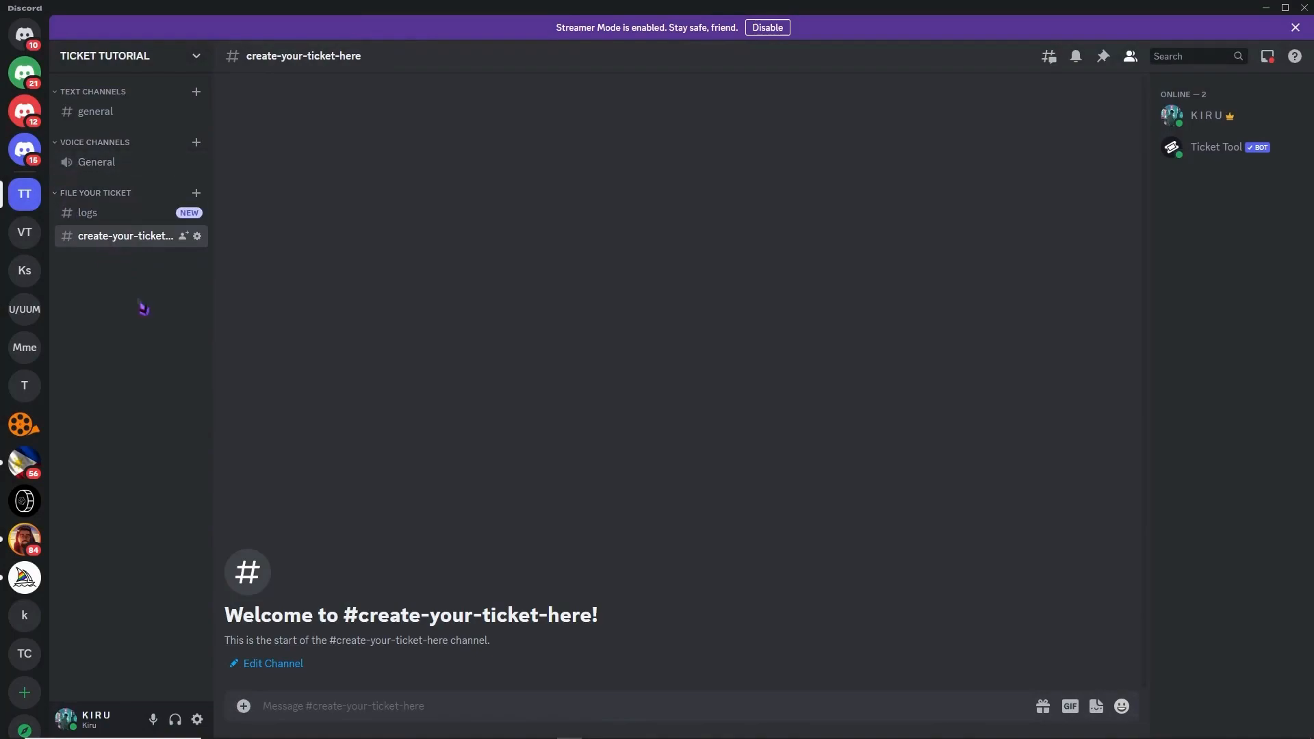
Return to the setup in the general channel, choose create-your-ticket-here as the panel's destination channel, and finish the setup.
left_click(144, 117)
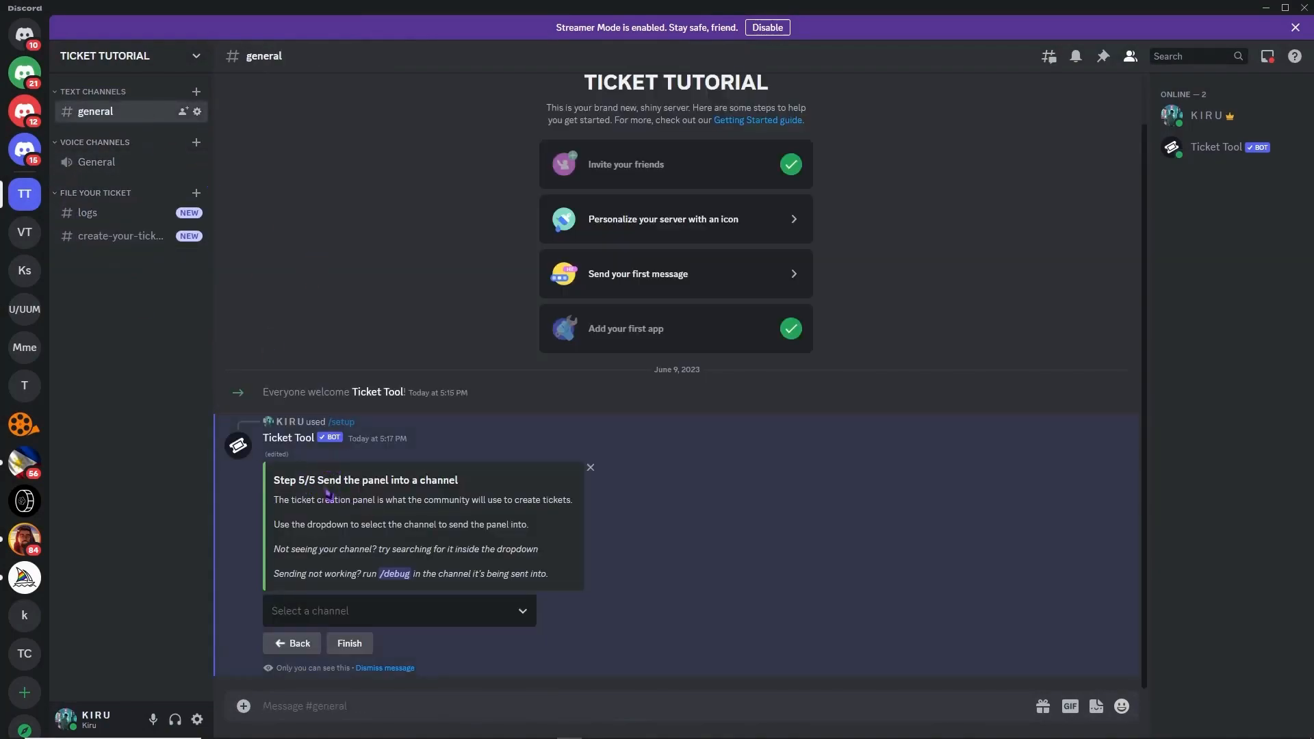
left_click(338, 611)
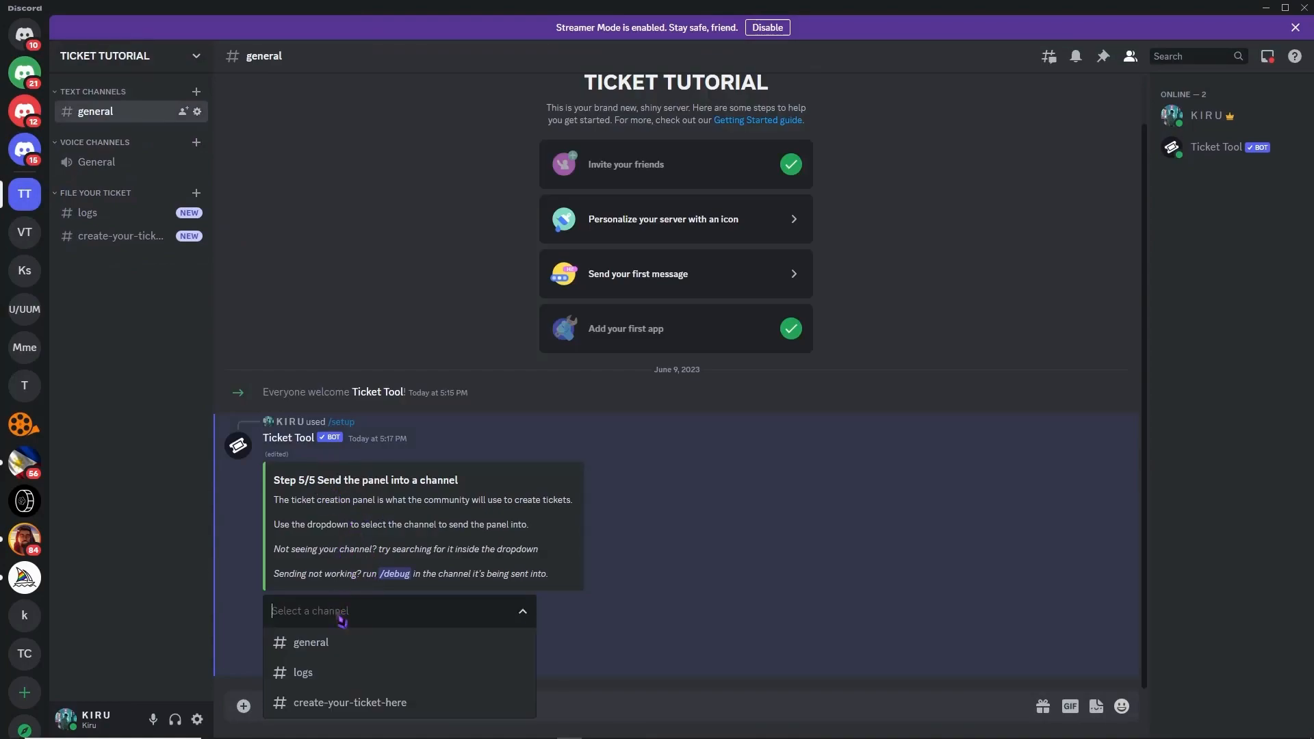
left_click(370, 705)
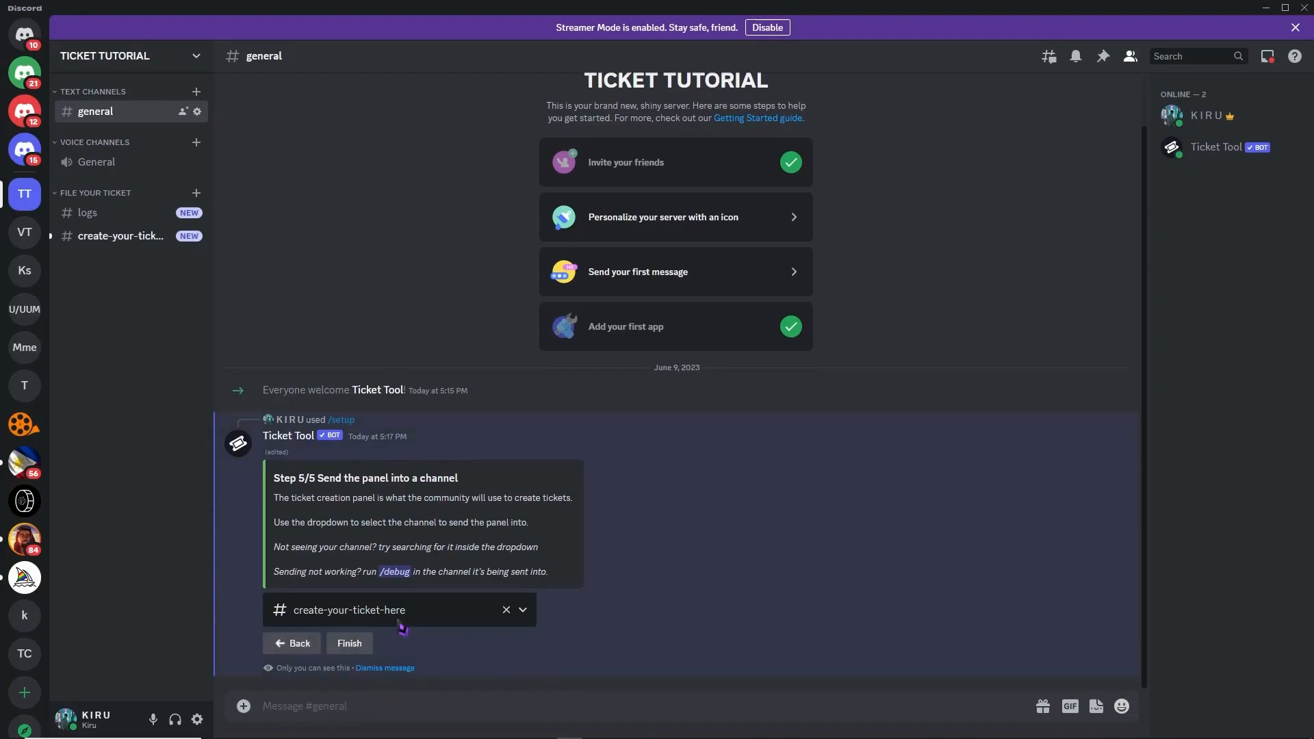
left_click(366, 648)
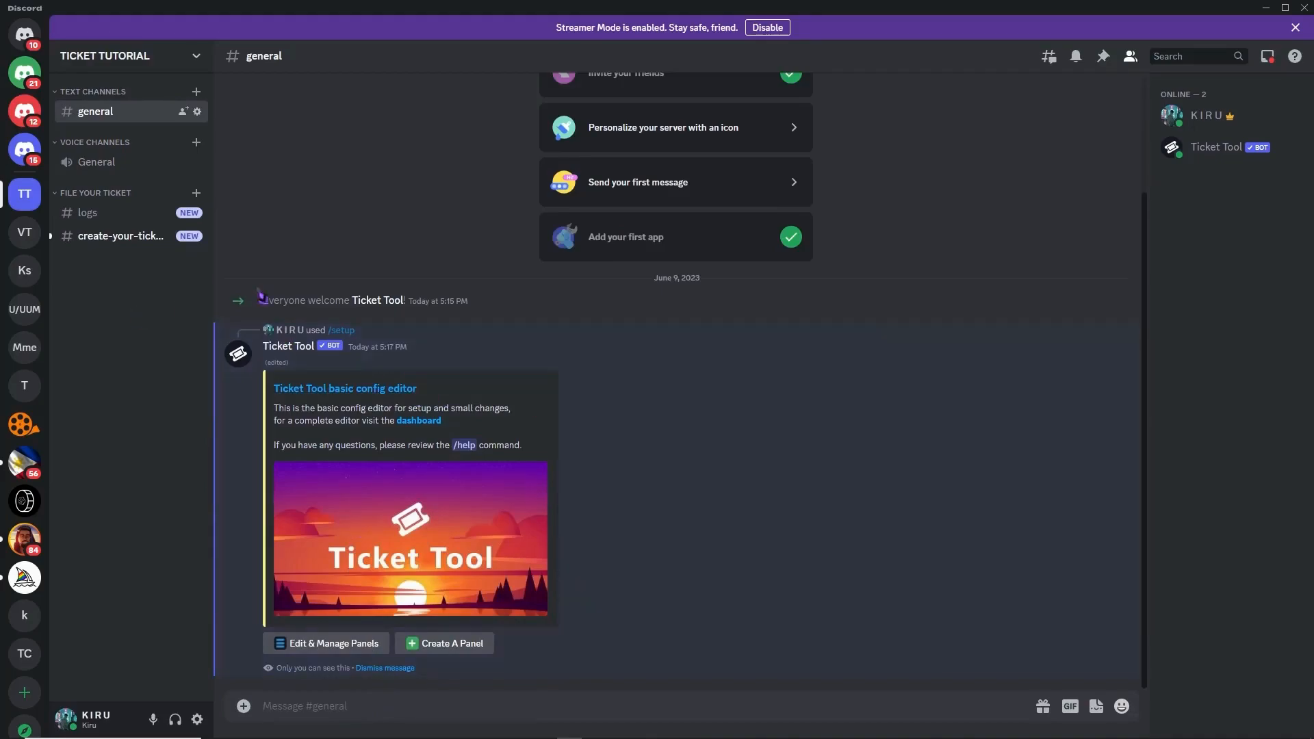
Create a test ticket from the Support Tickets panel in create-your-ticket-here and open the new ticket's channel.
left_click(116, 239)
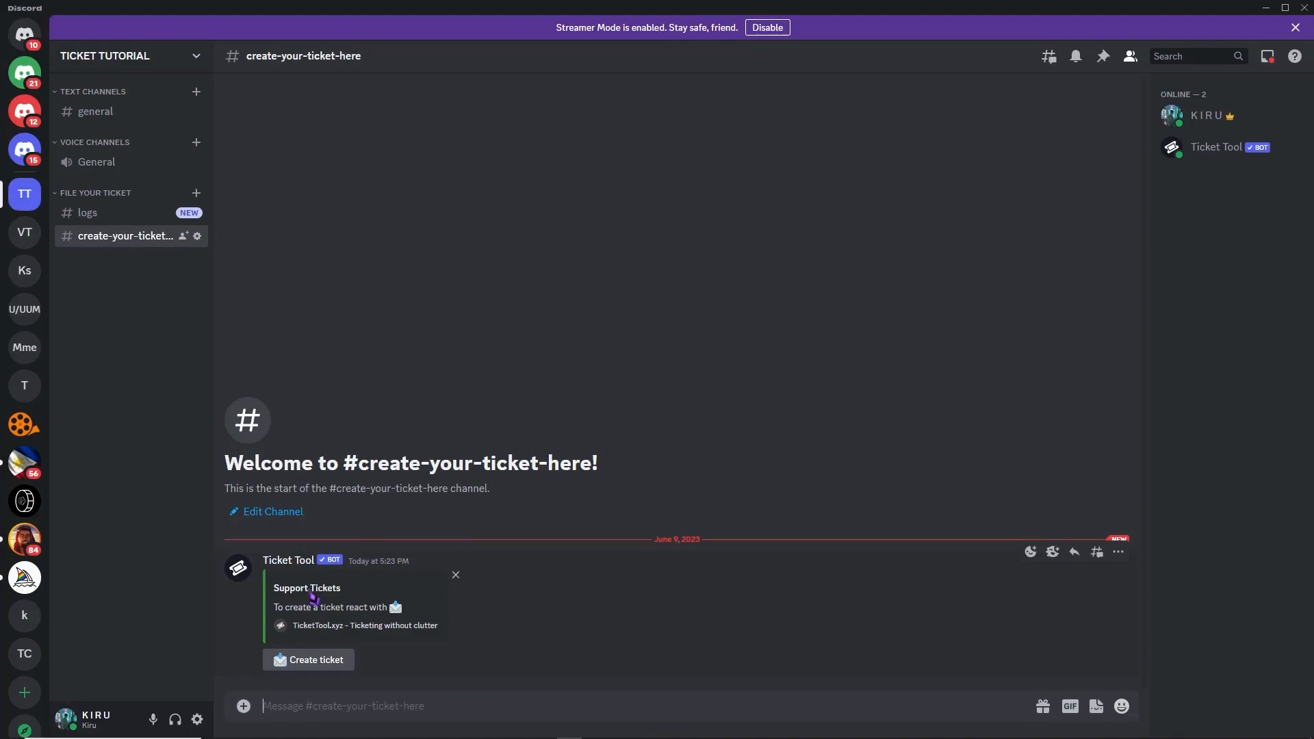
left_click(312, 662)
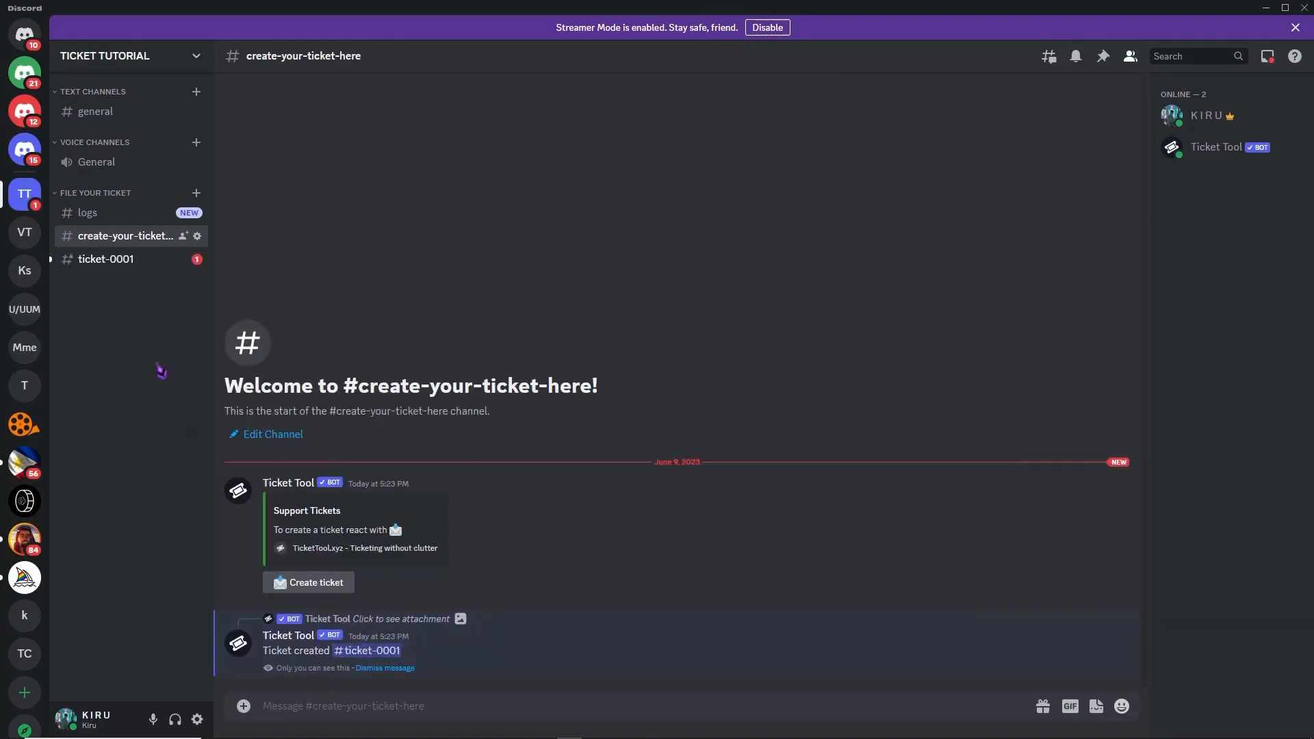
left_click(122, 268)
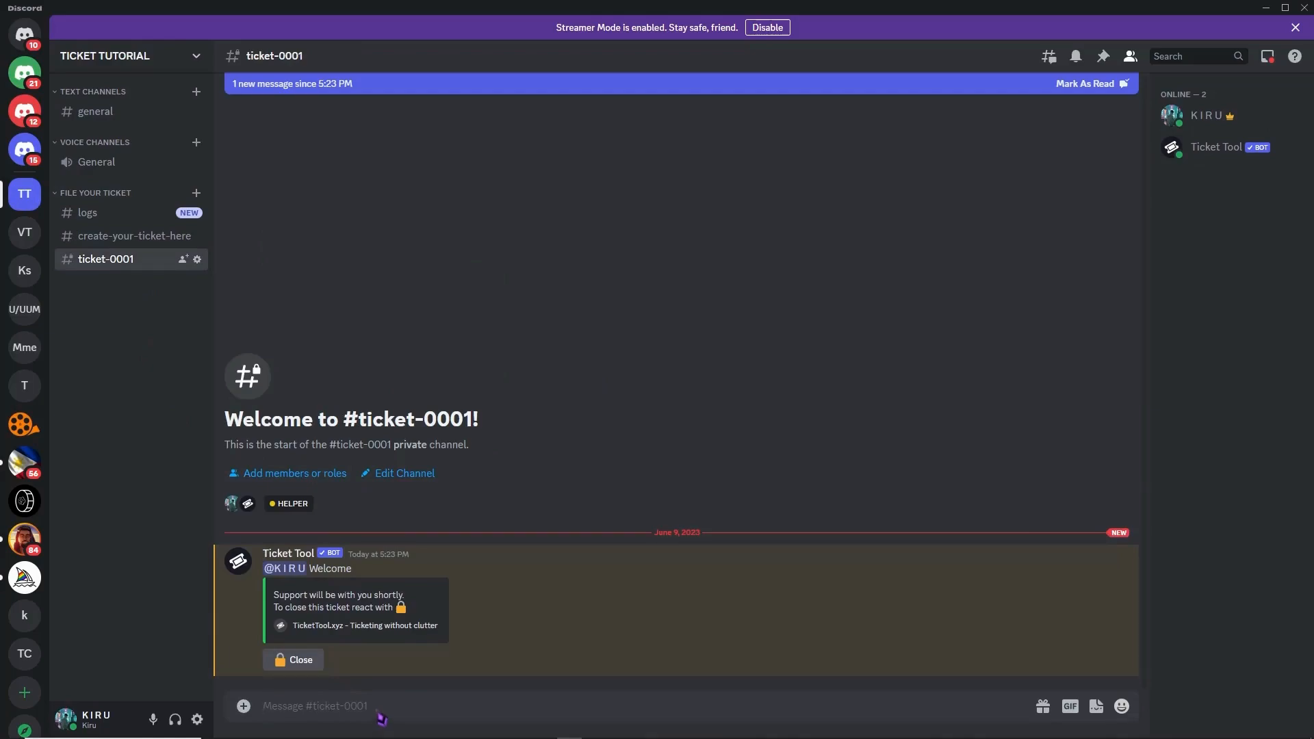
Send the message "Hi, I have a problem with my discord" in the ticket channel.
type("h")
key("BackSpace")
type("H")
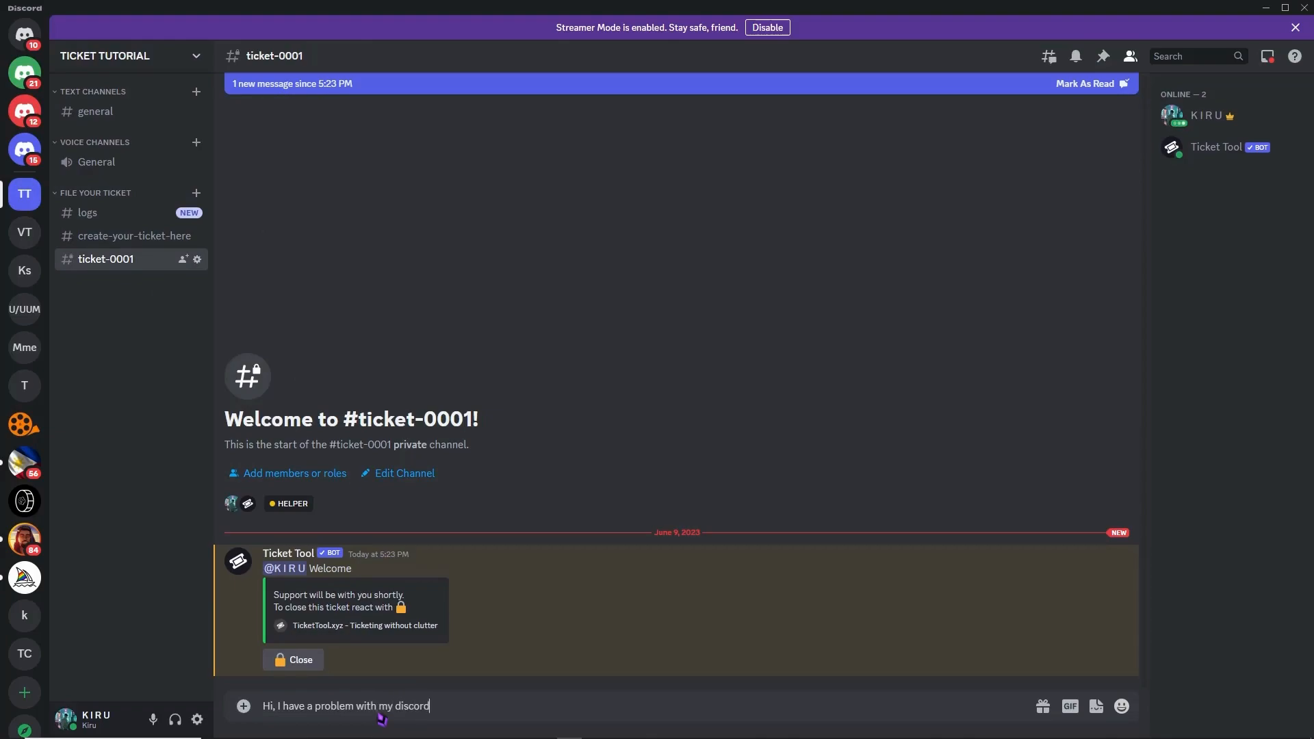
type("i, I have a problem with my discord")
key("Return")
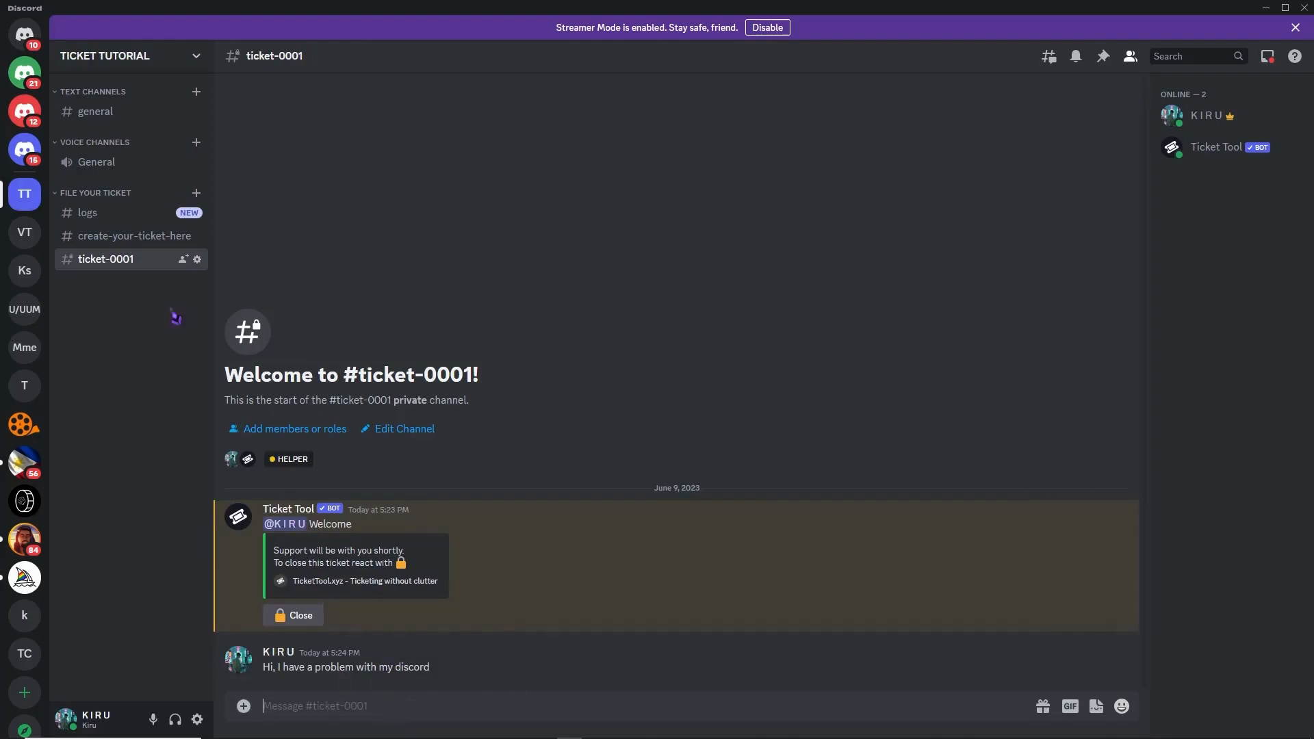
Check the logs channel, return to ticket-0001 and close the ticket, confirming the closure.
left_click(100, 225)
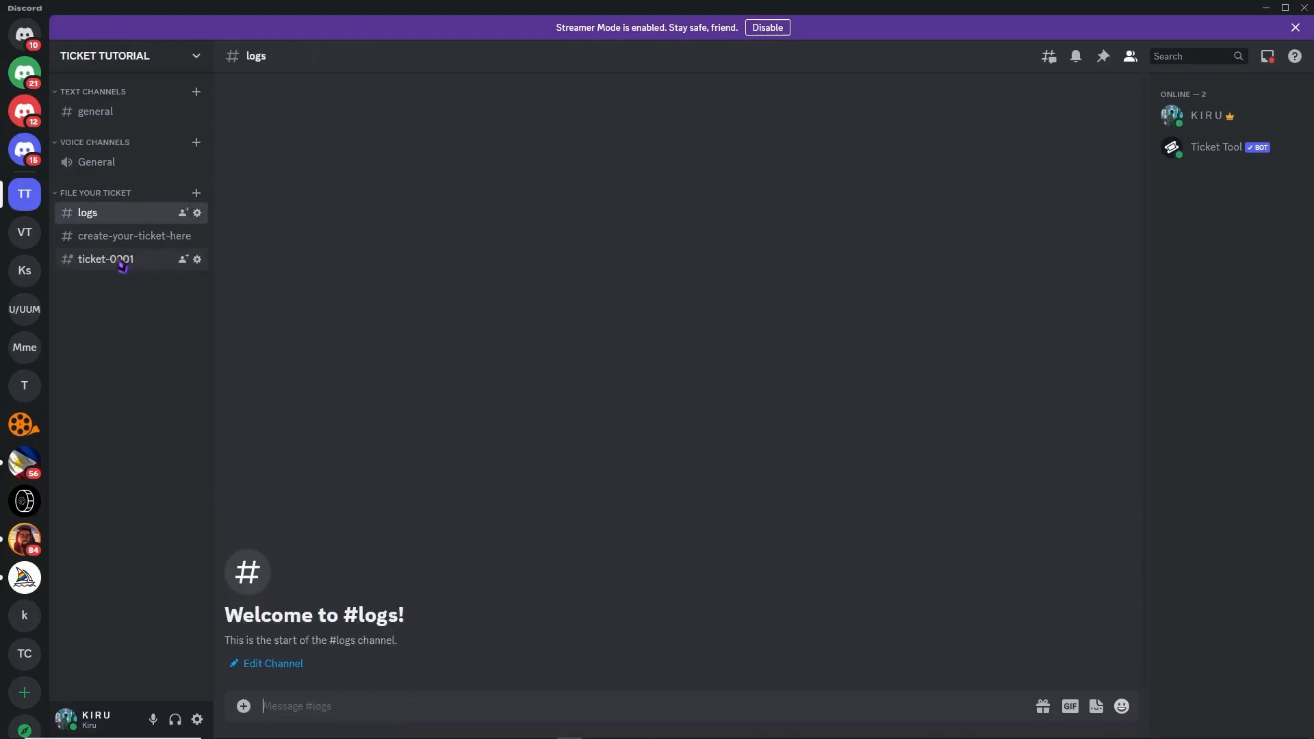
left_click(141, 260)
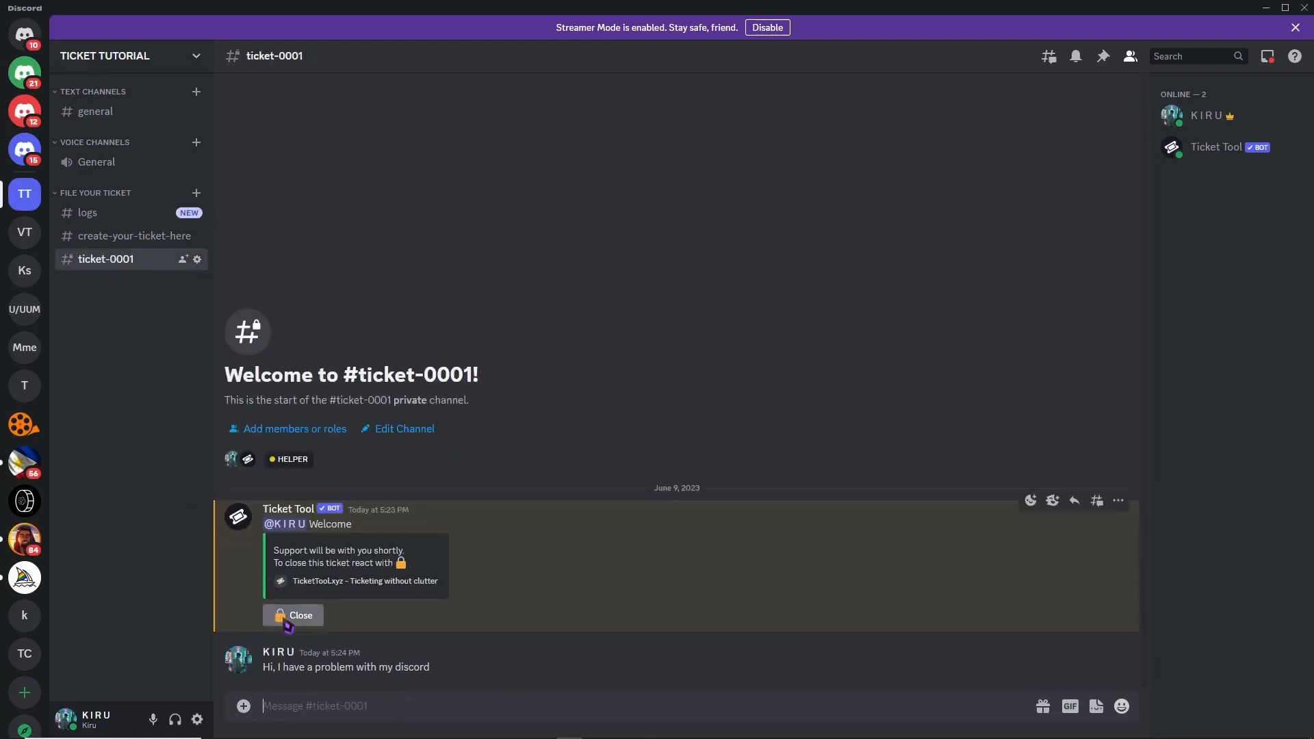
left_click(286, 619)
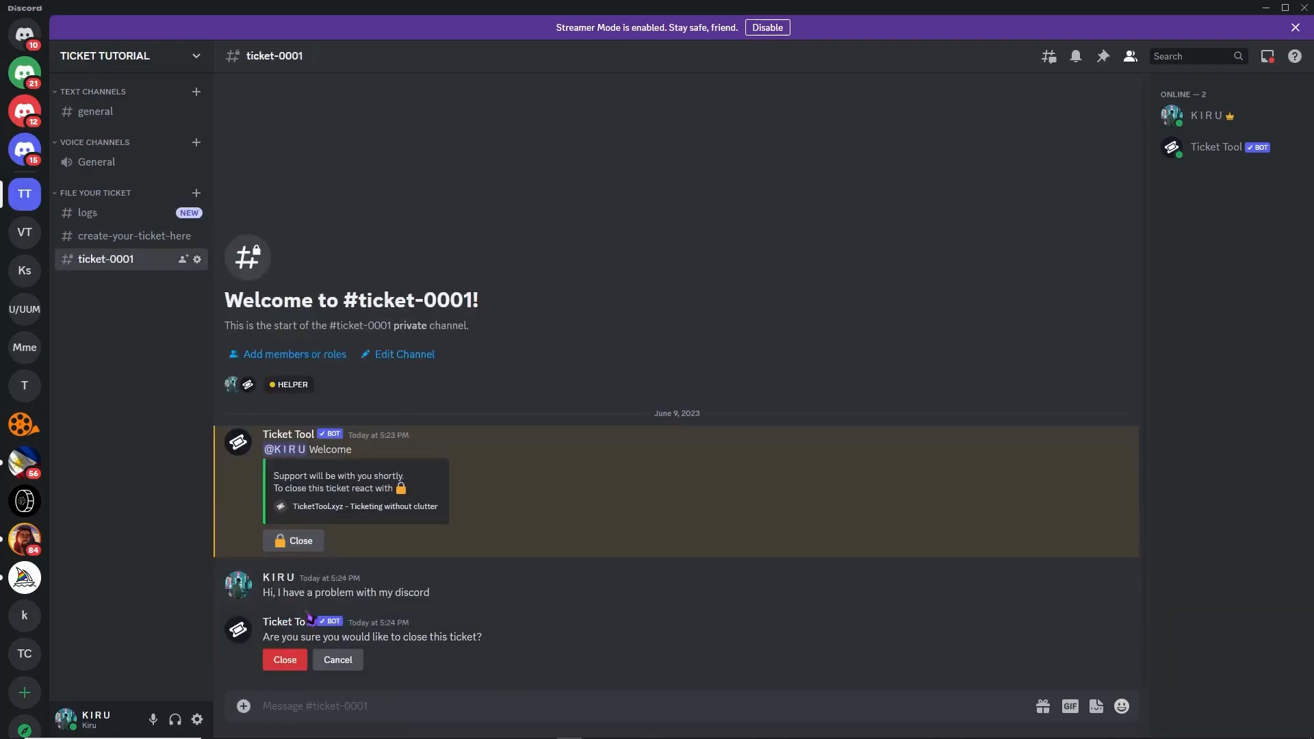
left_click(286, 661)
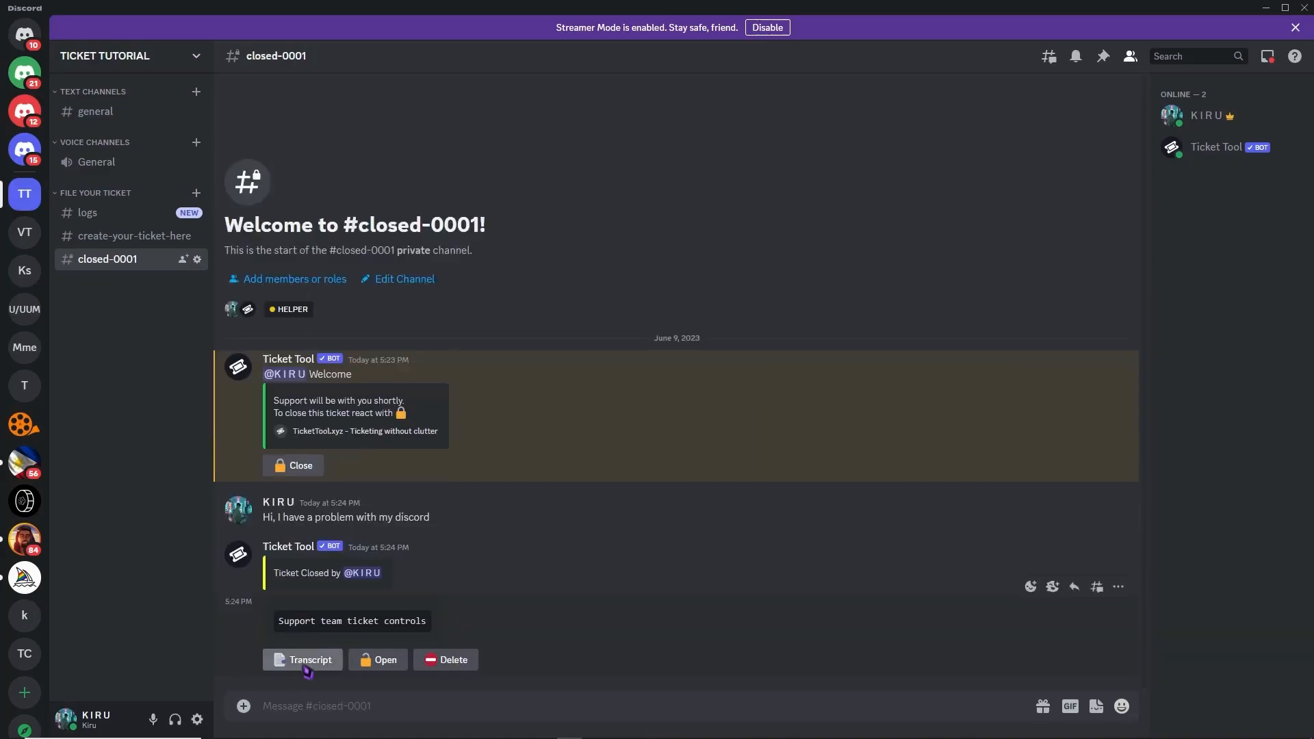
Save a transcript of the closed ticket and open the logs channel to view it.
left_click_drag(306, 574, 382, 574)
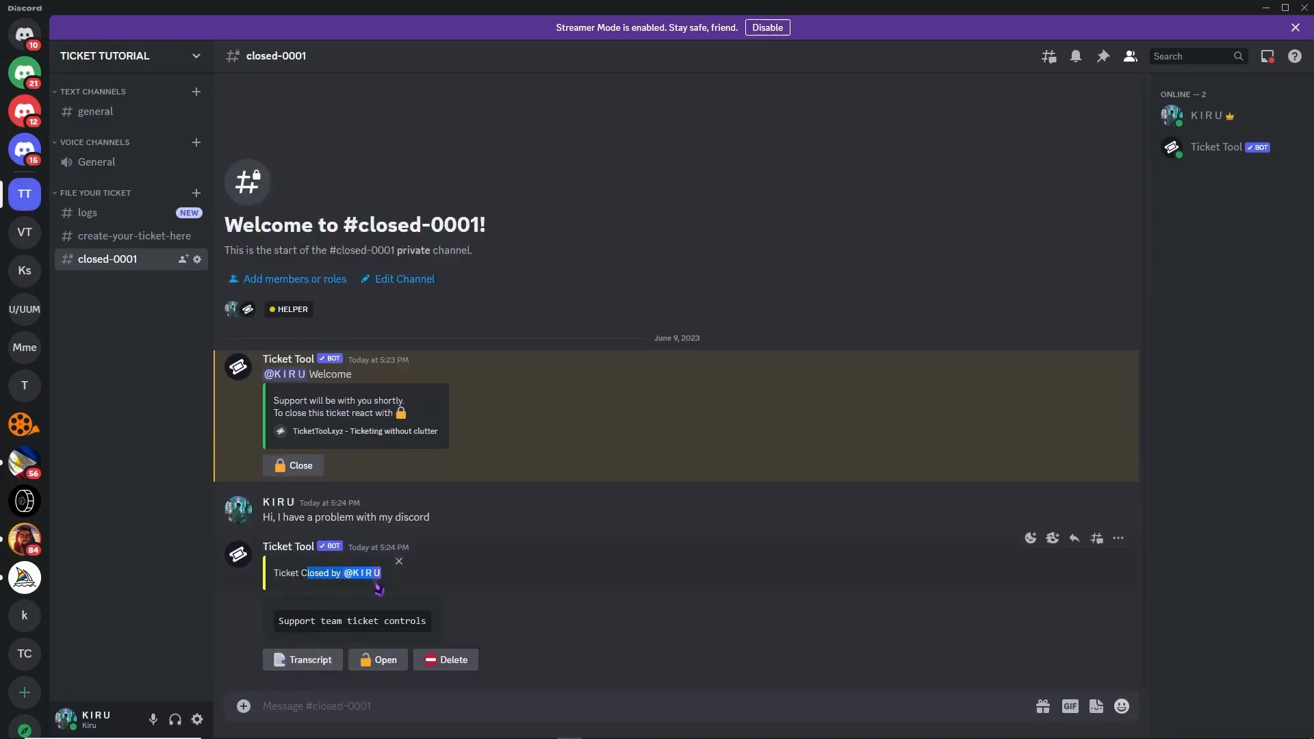
left_click(316, 668)
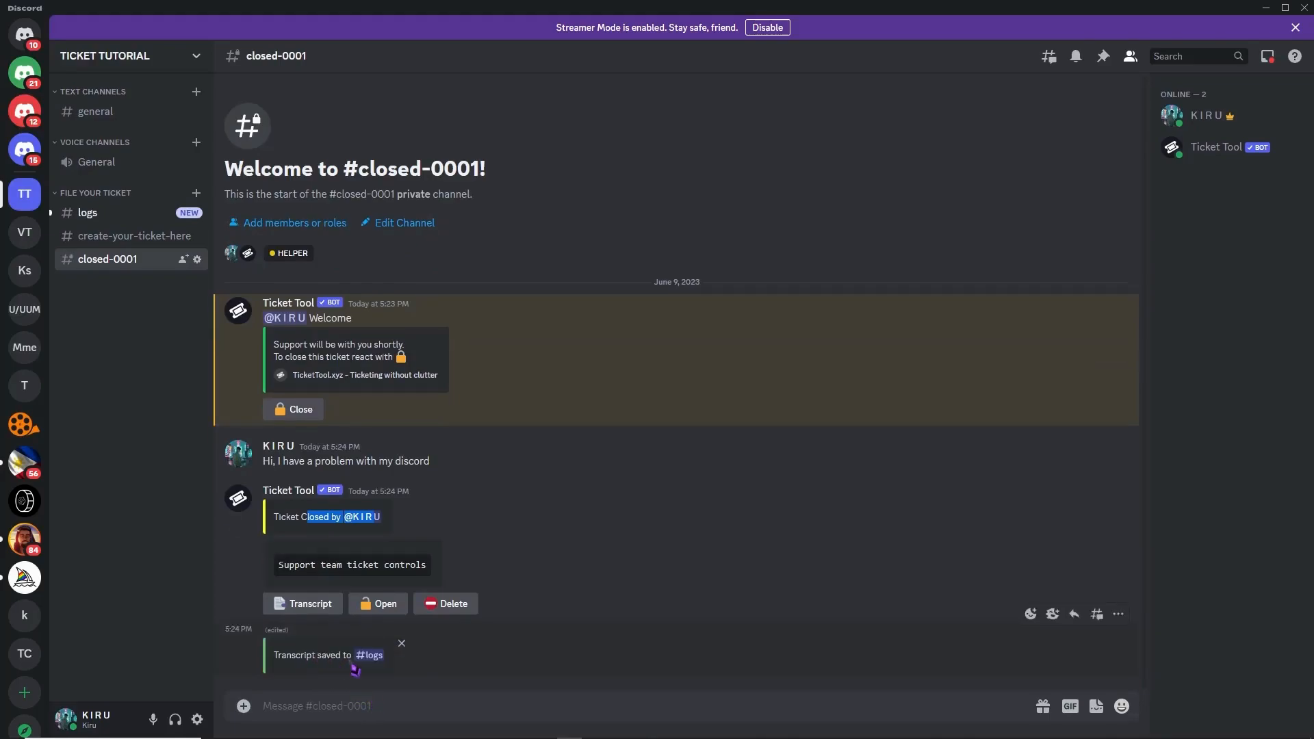
left_click_drag(276, 659, 378, 659)
left_click(120, 215)
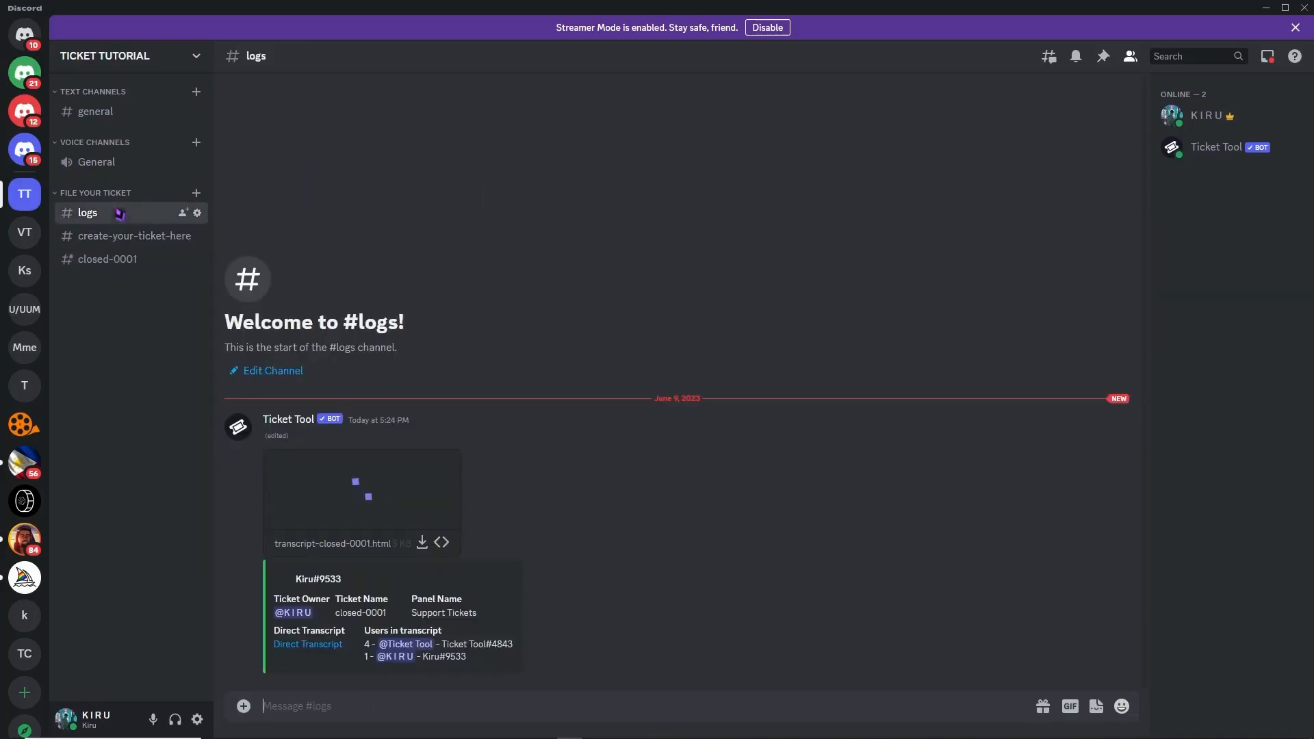